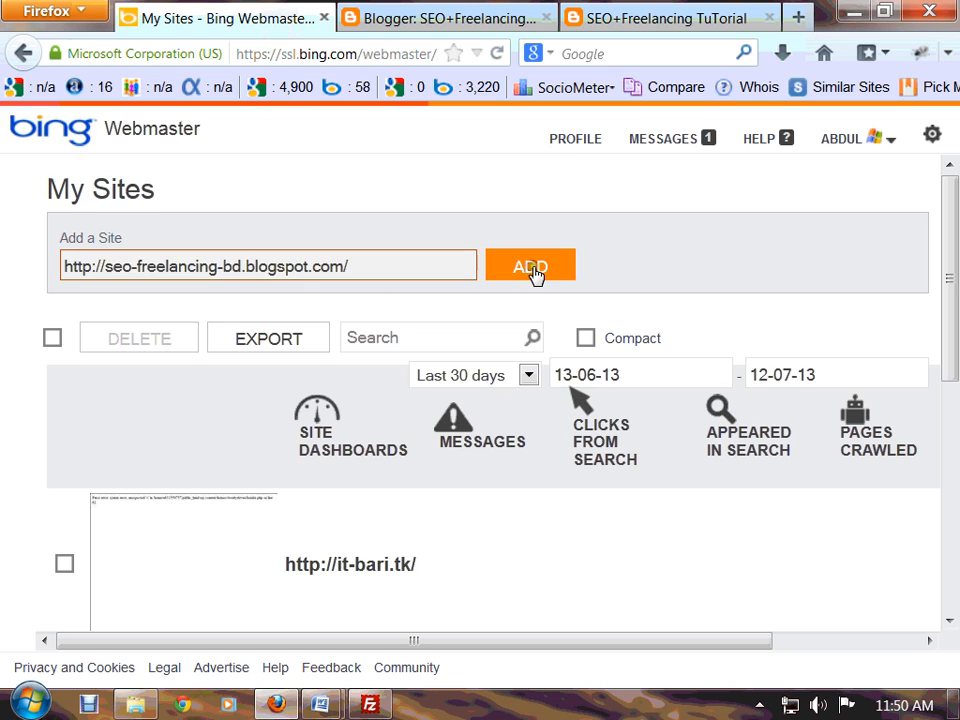
click(533, 272)
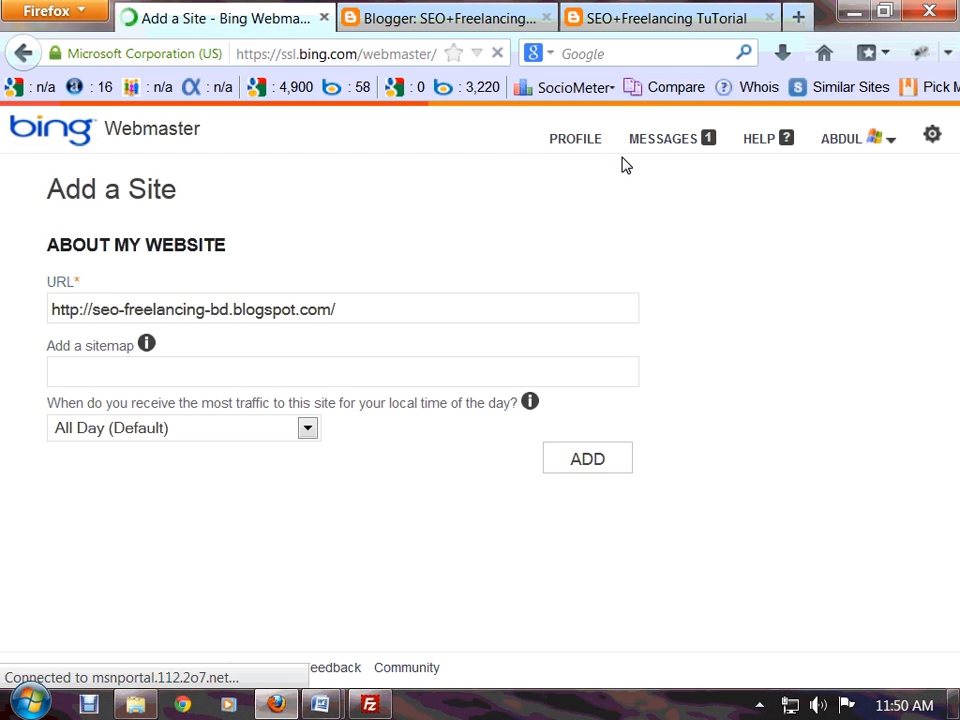
click(658, 16)
click(796, 17)
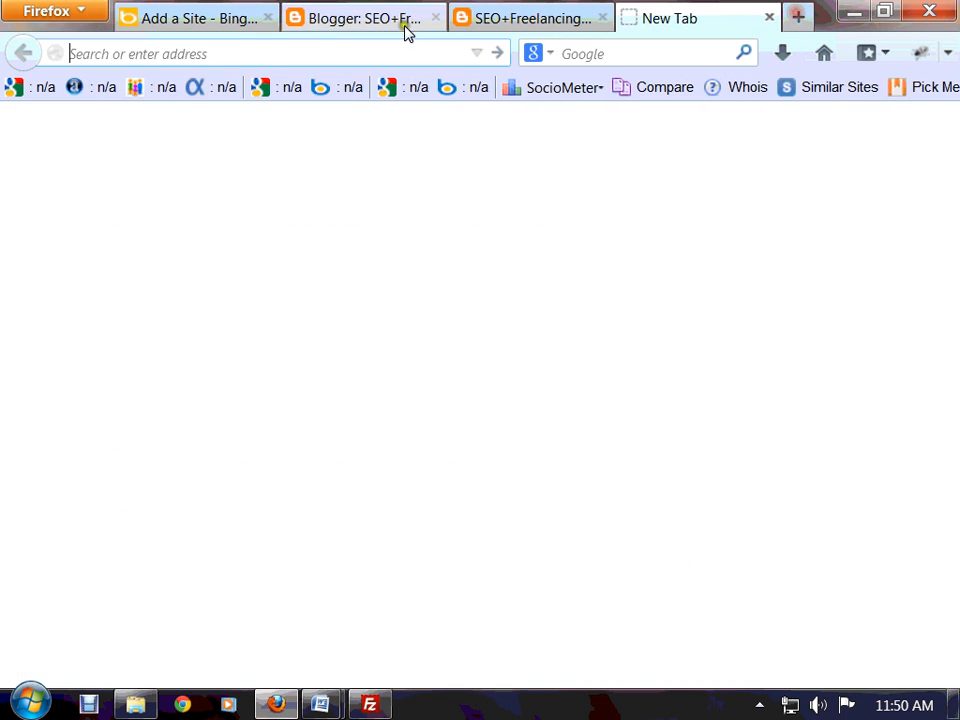
text(xml-sitemaps.com/)
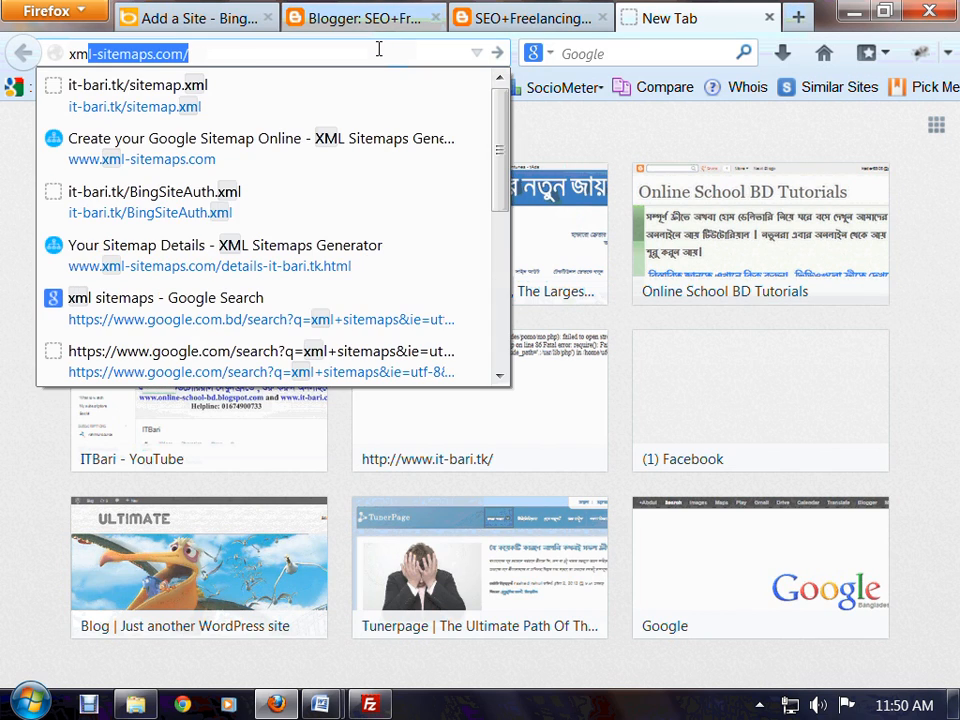
key(Return)
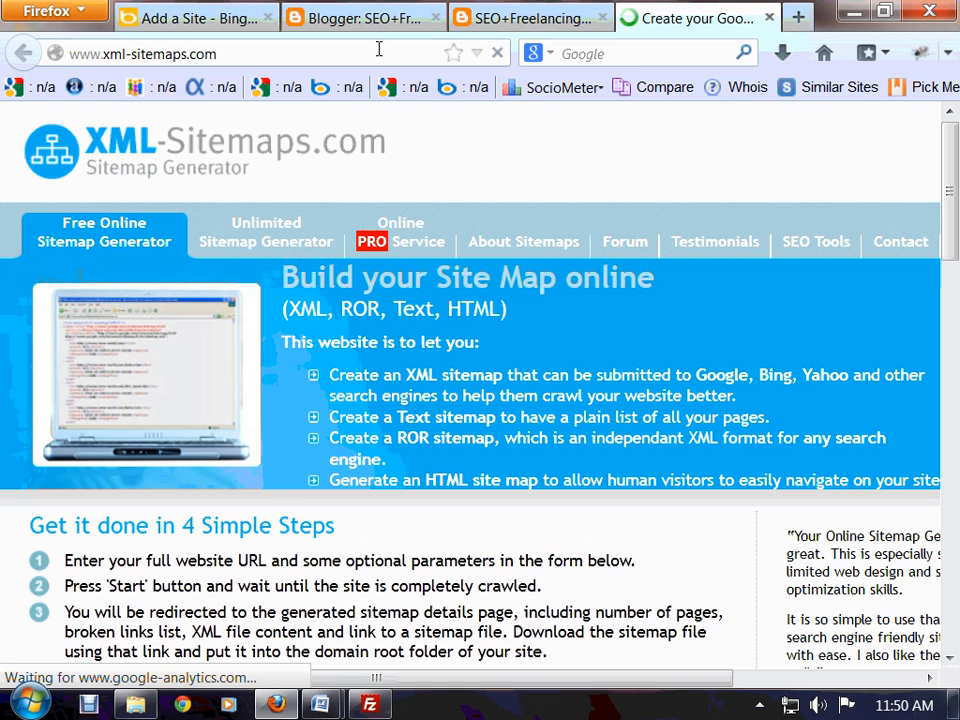
scroll(65, 318, down, 1)
scroll(65, 318, down, 5)
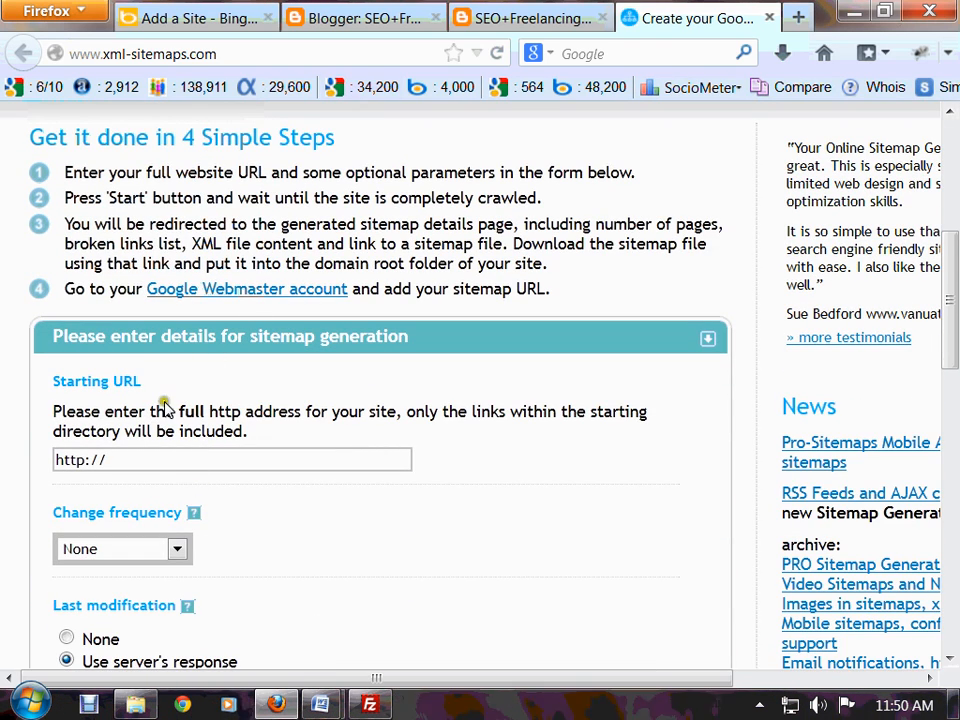
drag(139, 459, 59, 463)
right_click(60, 463)
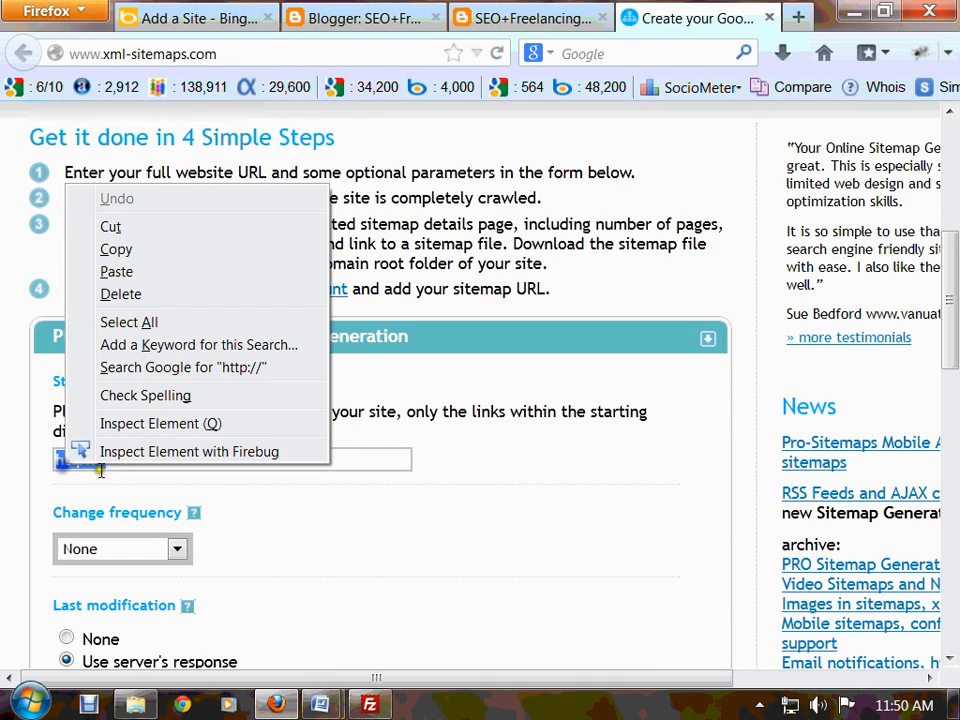
click(122, 272)
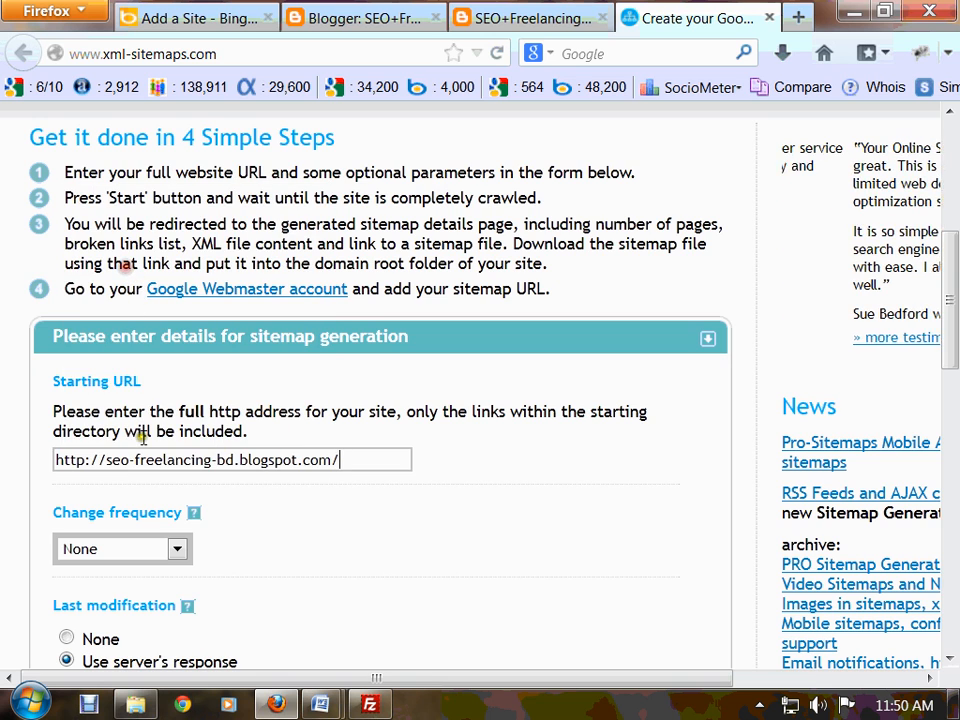
scroll(240, 517, down, 1)
scroll(240, 517, down, 3)
click(115, 477)
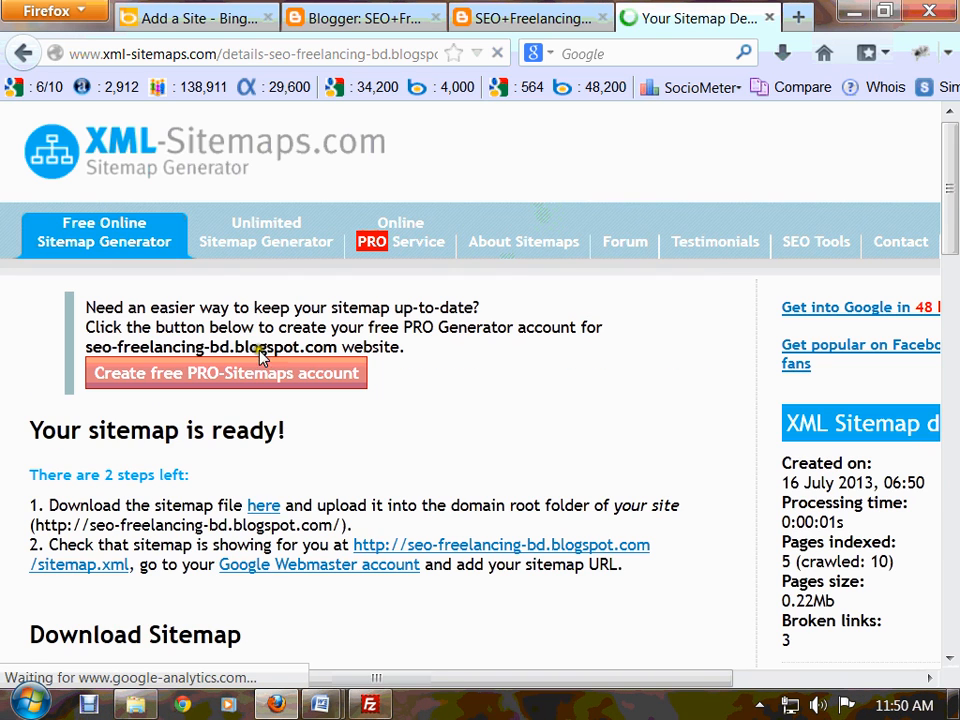
Step: Download the generated sitemap.xml file and save it to the computer
scroll(156, 454, down, 2)
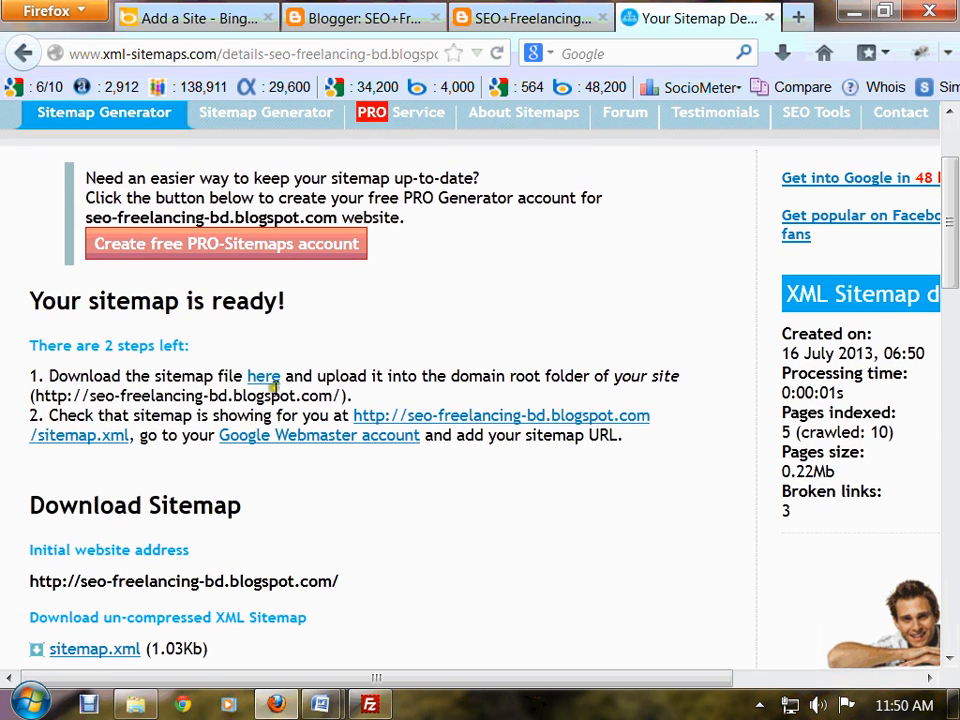
click(276, 378)
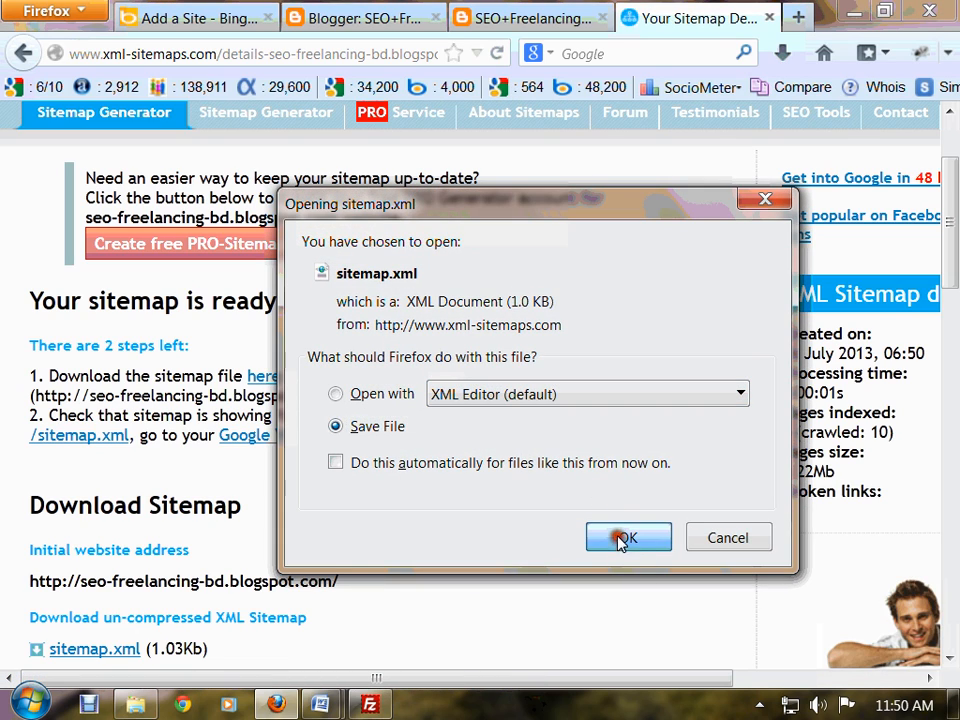
click(621, 538)
Step: Load seo-freelancing-bd.blogspot.com/sitemap.xml in the blog's tab and cancel the offered file download
click(549, 12)
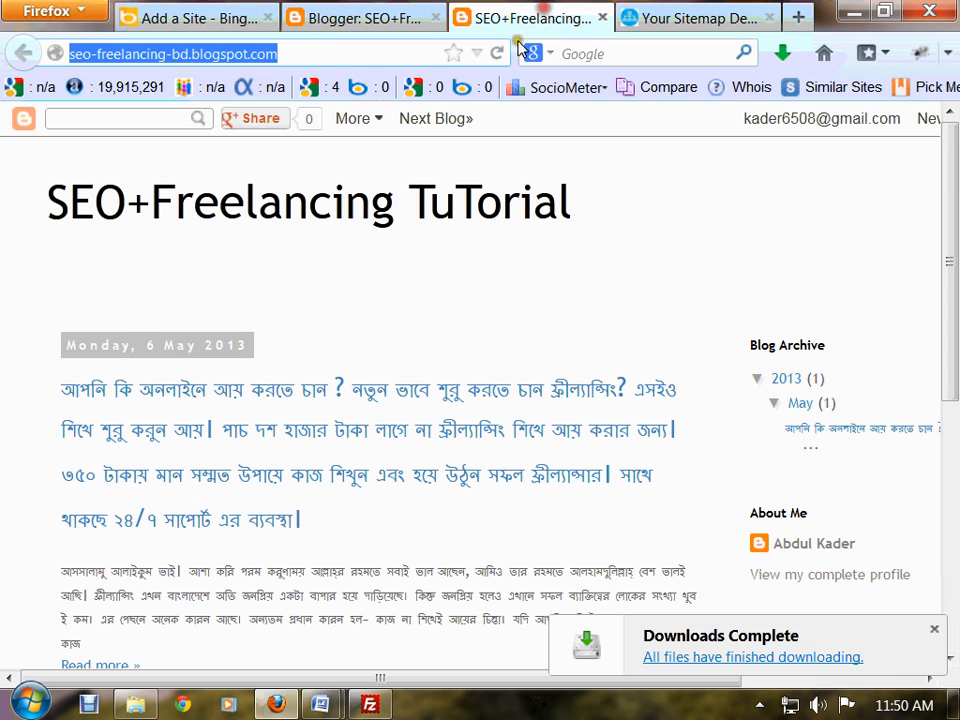
click(350, 57)
text(/)
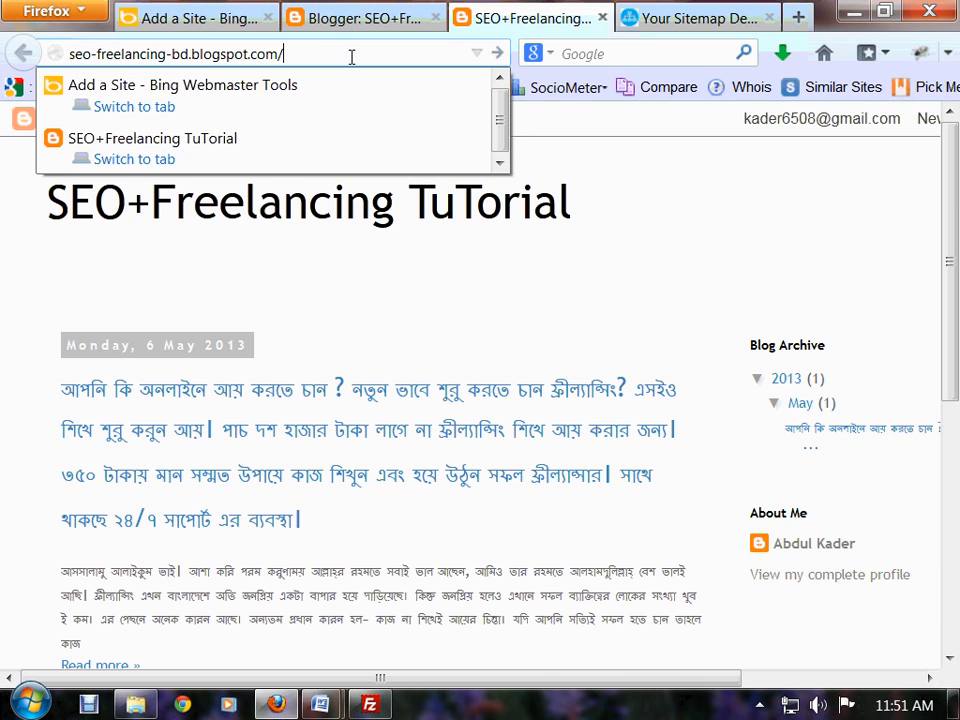
text(si)
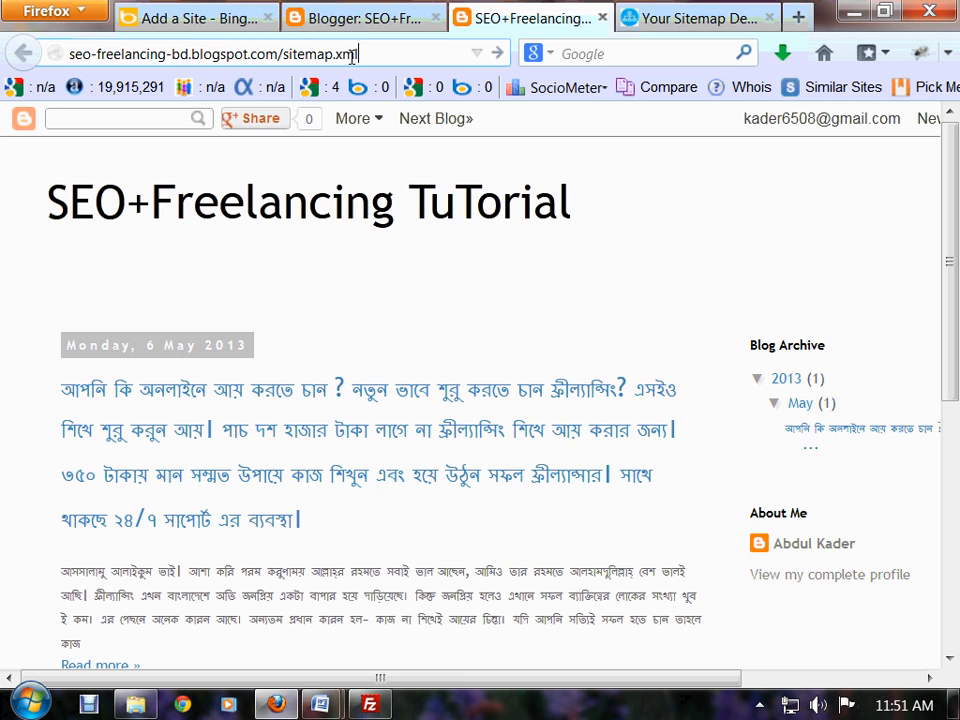
text(temap.xml)
key(Return)
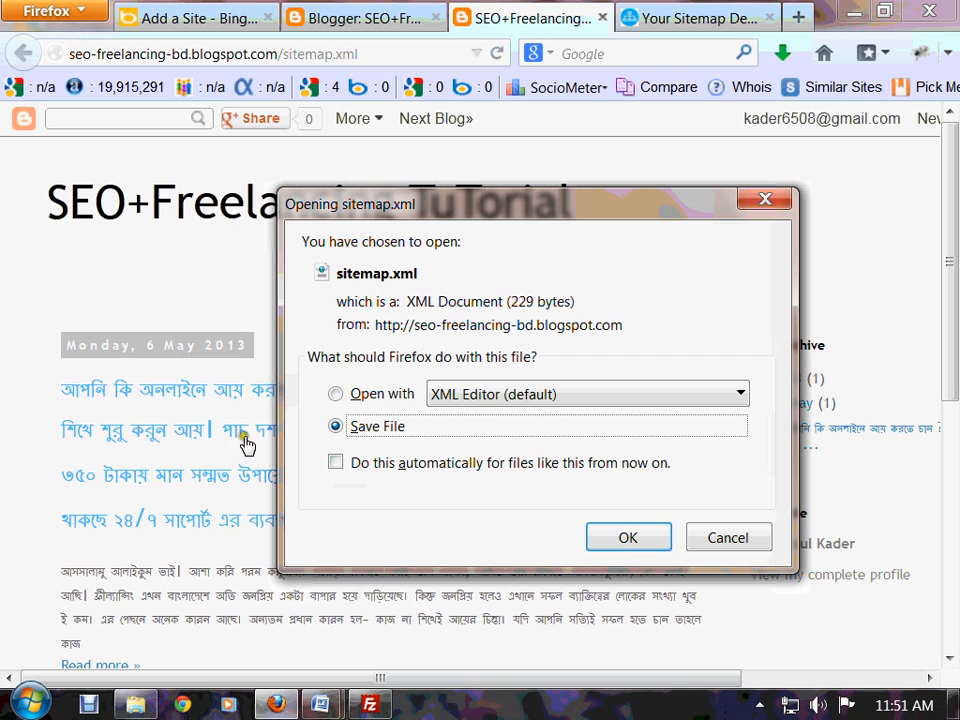
click(727, 538)
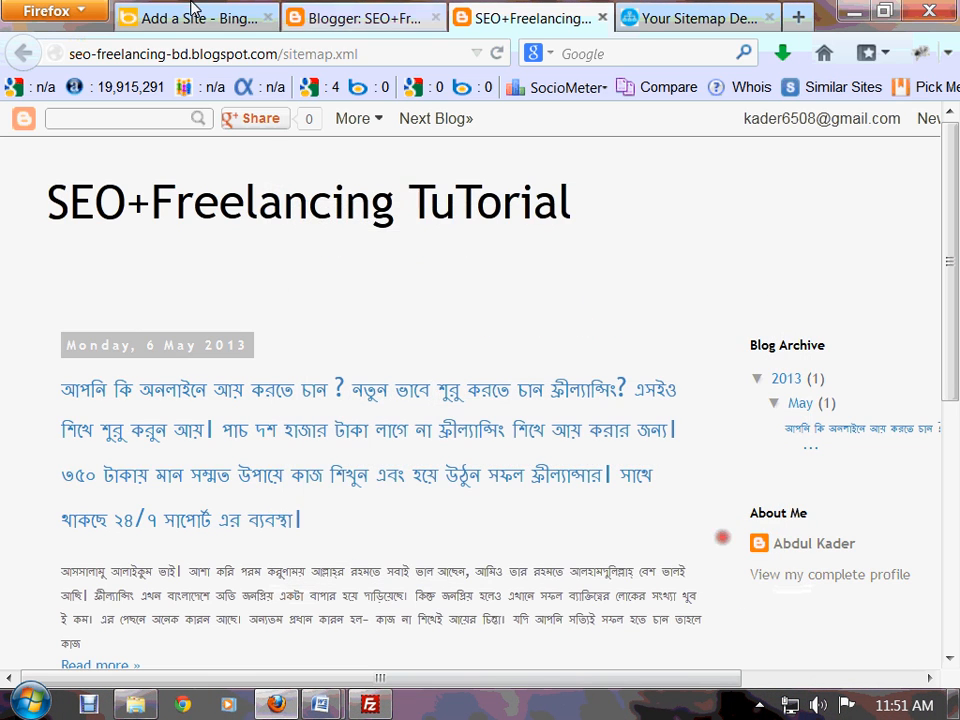
Step: Copy the blog's sitemap.xml address into the sitemap field of the Bing Add a Site form and submit the site
click(178, 16)
click(384, 370)
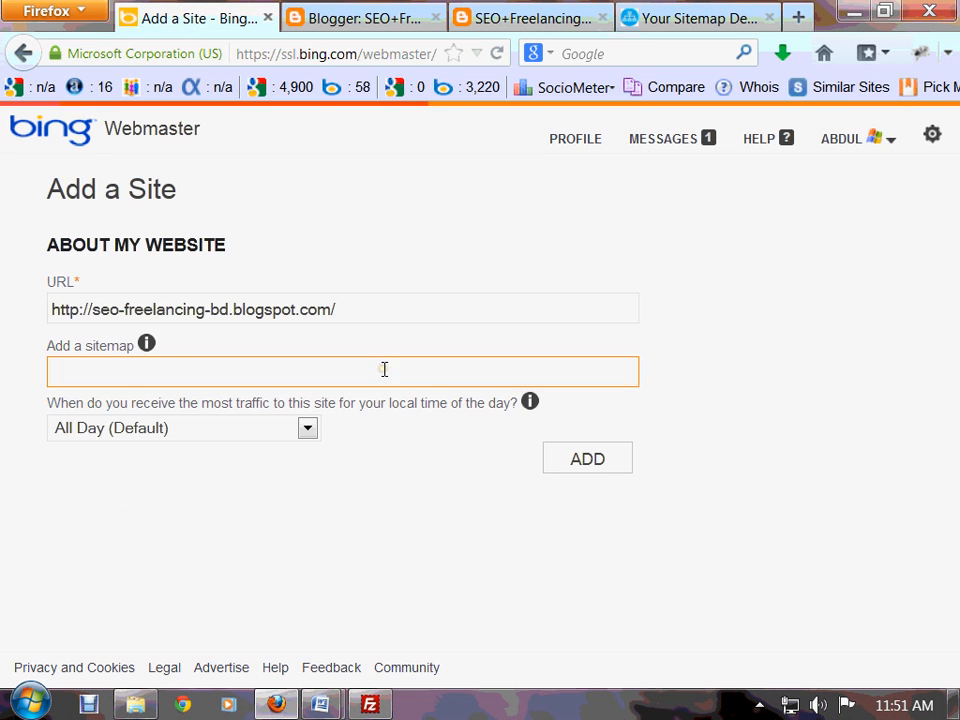
right_click(167, 377)
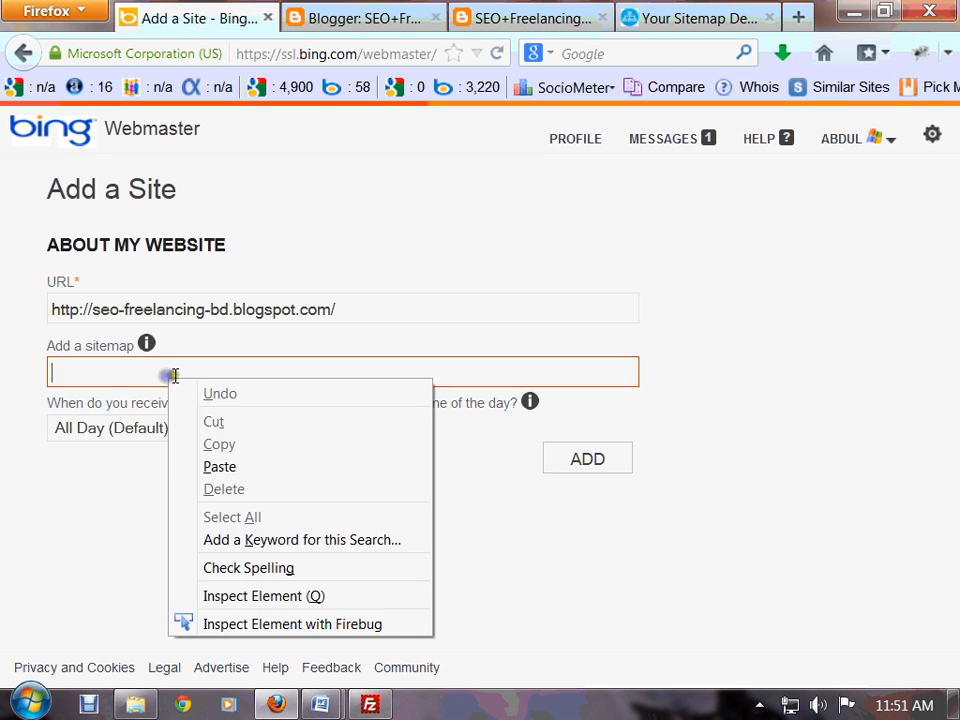
click(506, 20)
click(414, 52)
key(ctrl+c)
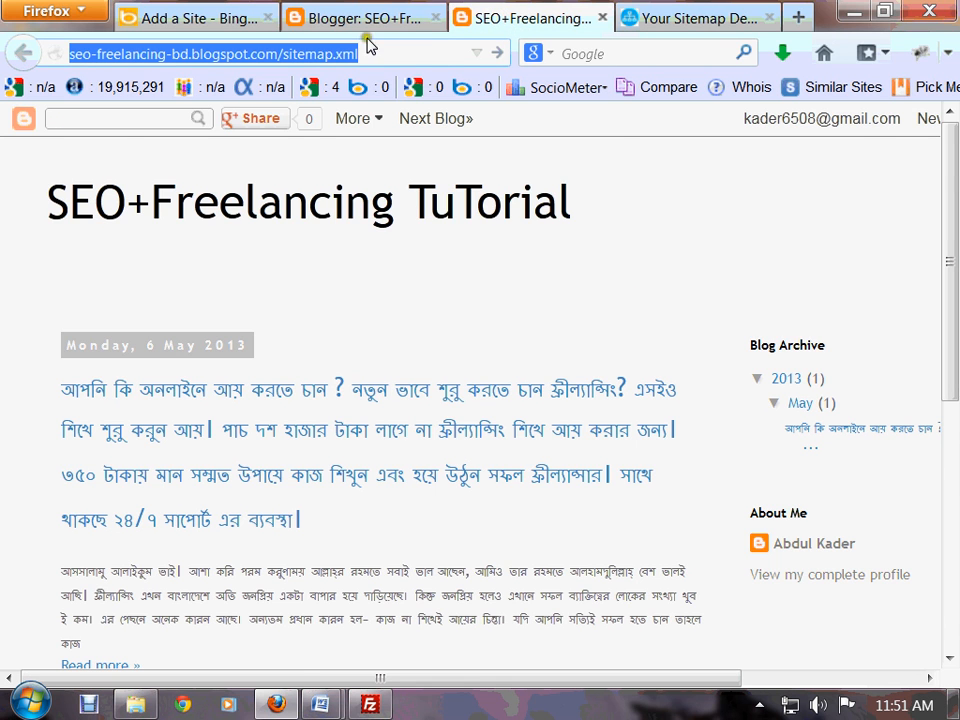
click(231, 18)
key(ctrl+v)
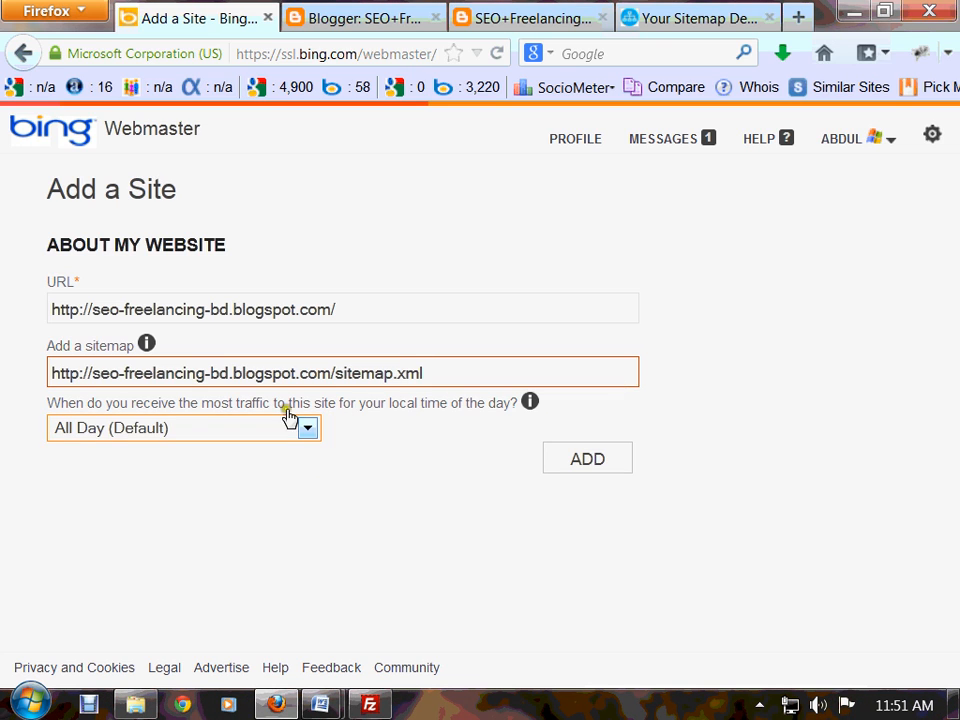
click(589, 466)
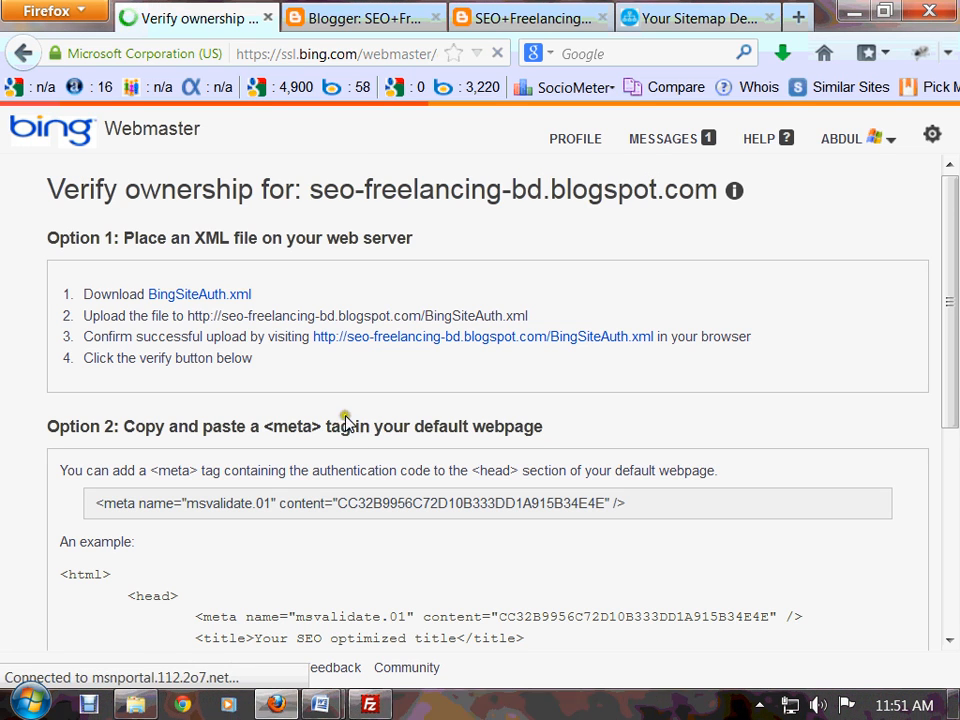
Step: Review the ownership verification options, examining the meta tag method and where the tag belongs in the example's head section
drag(237, 190, 780, 243)
scroll(686, 328, down, 3)
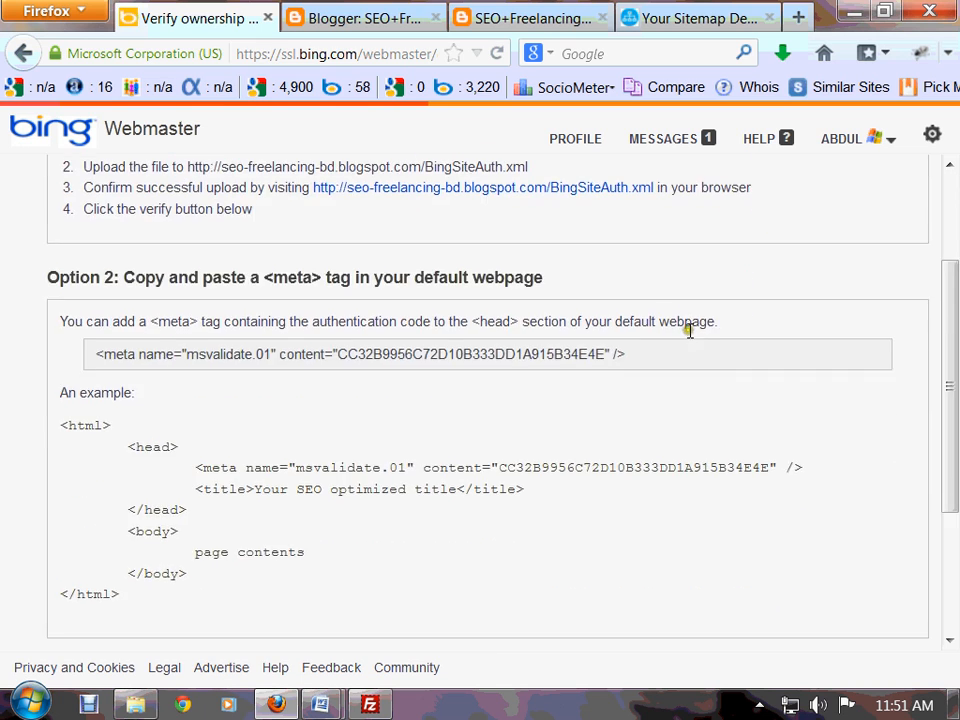
scroll(686, 328, up, 3)
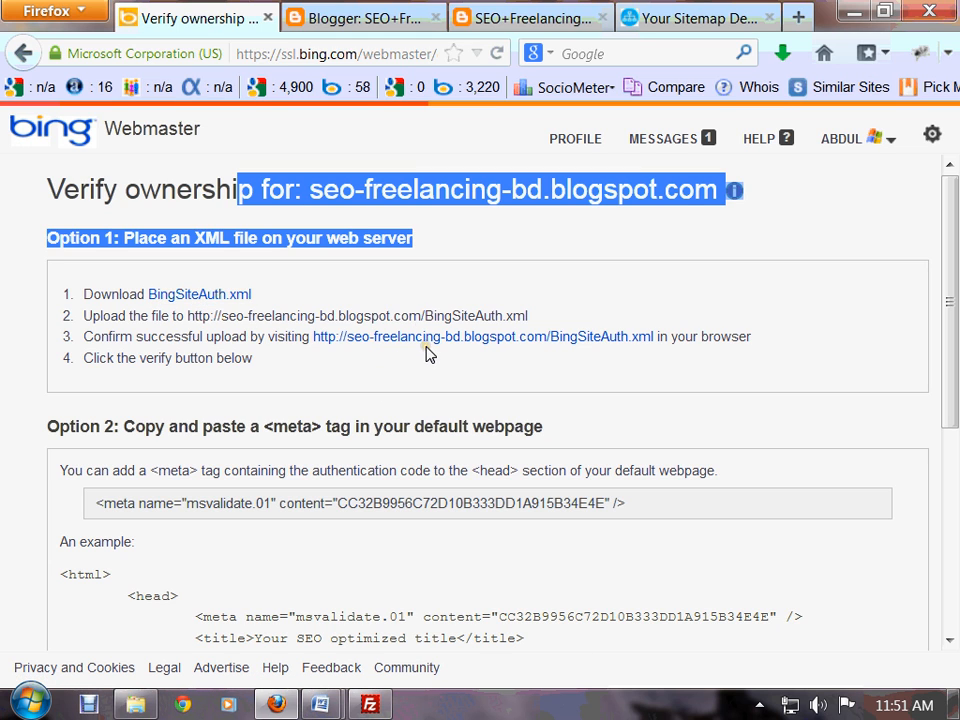
scroll(353, 430, down, 1)
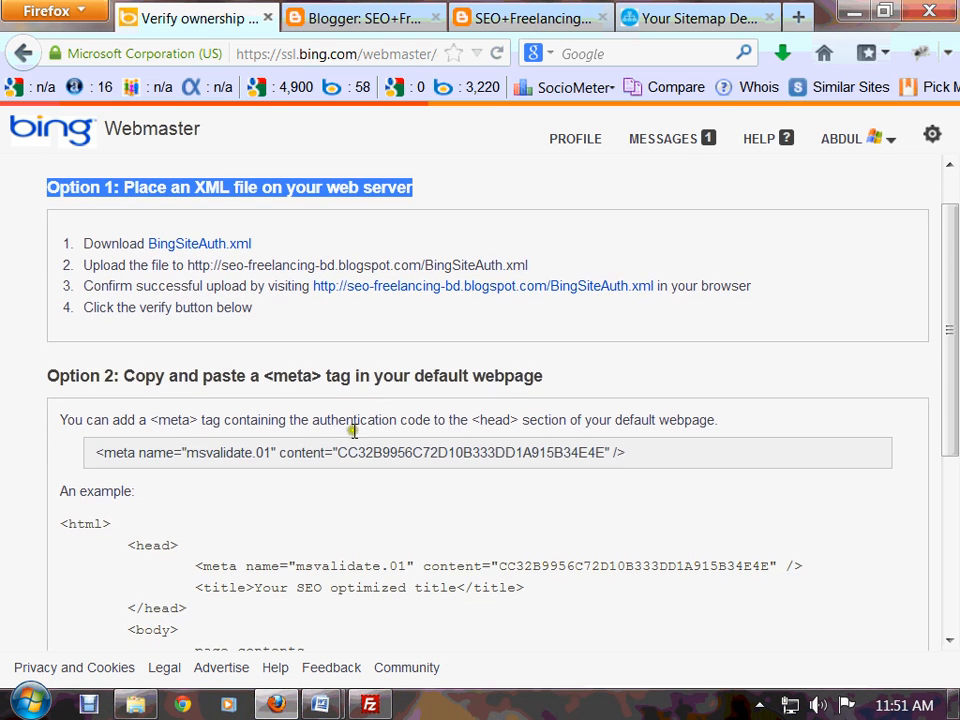
scroll(297, 457, down, 2)
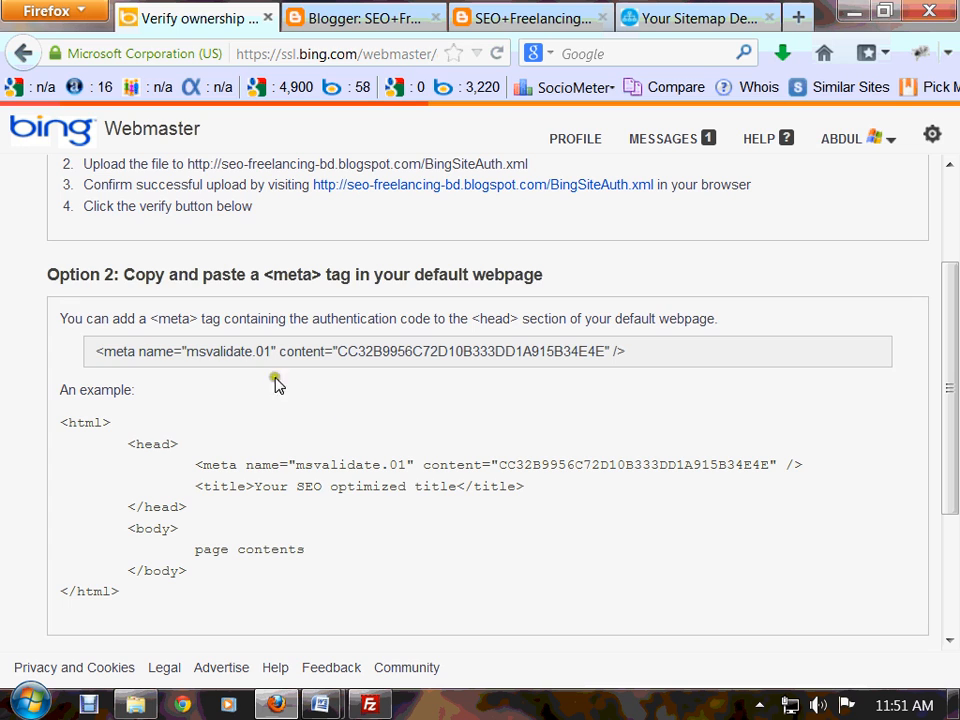
drag(88, 353, 656, 356)
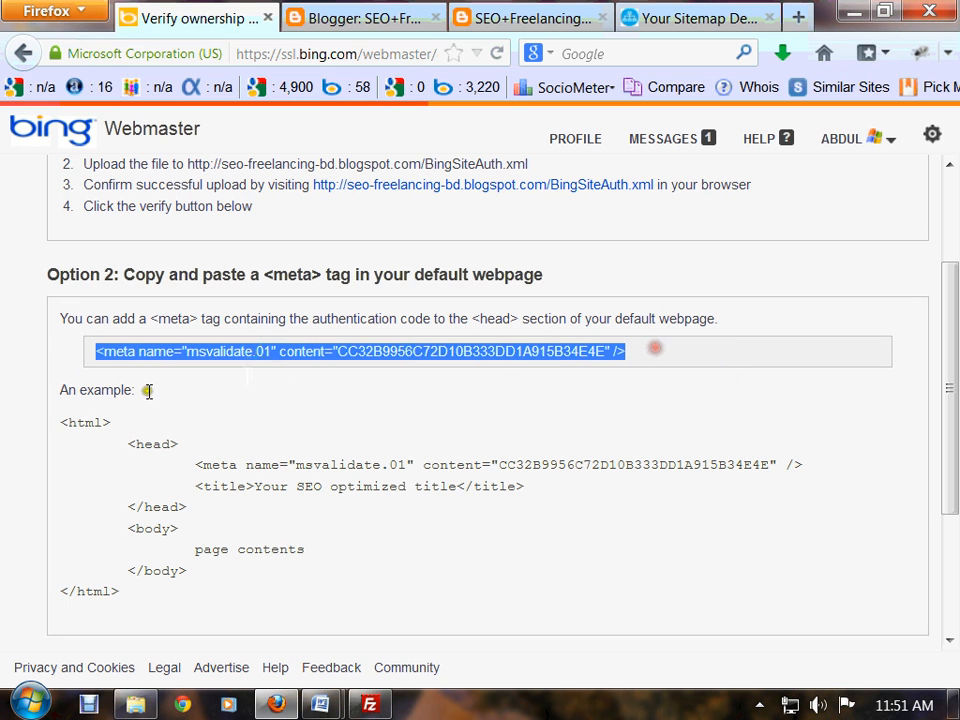
scroll(94, 392, down, 1)
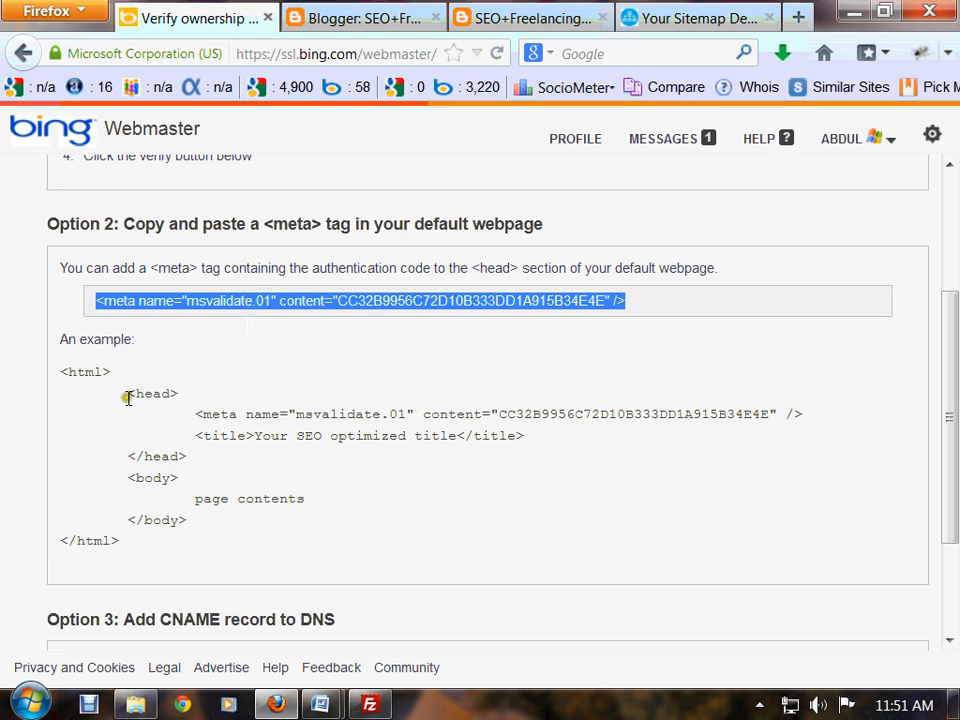
drag(128, 398, 184, 398)
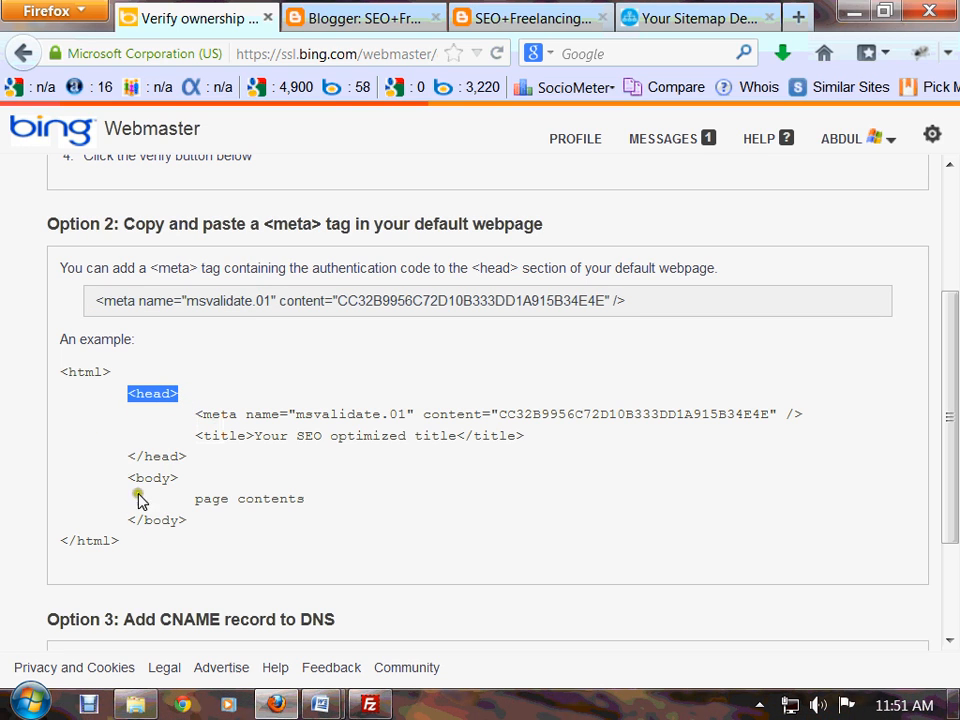
drag(128, 456, 186, 456)
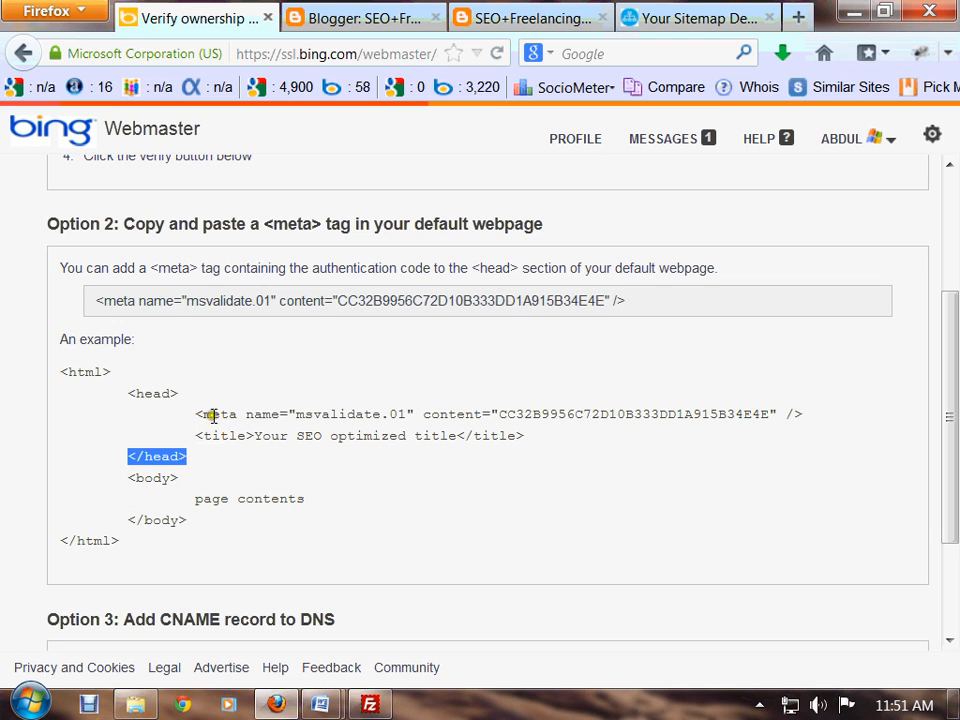
drag(205, 435, 818, 428)
click(195, 413)
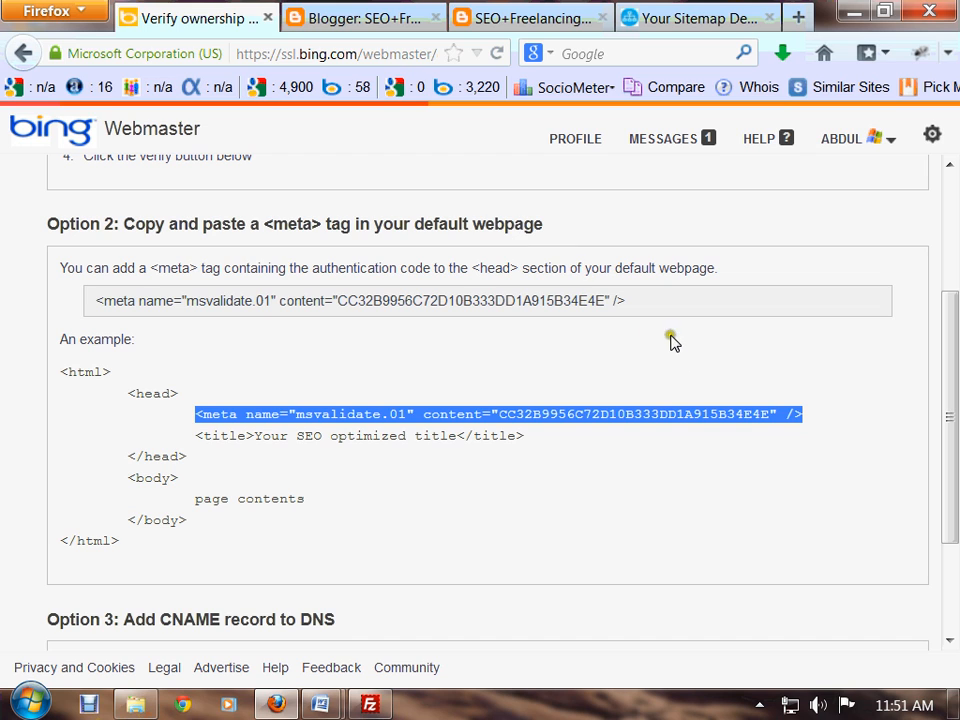
Step: Copy the complete msvalidate.01 meta tag given under Option 2
drag(640, 305, 64, 300)
right_click(249, 309)
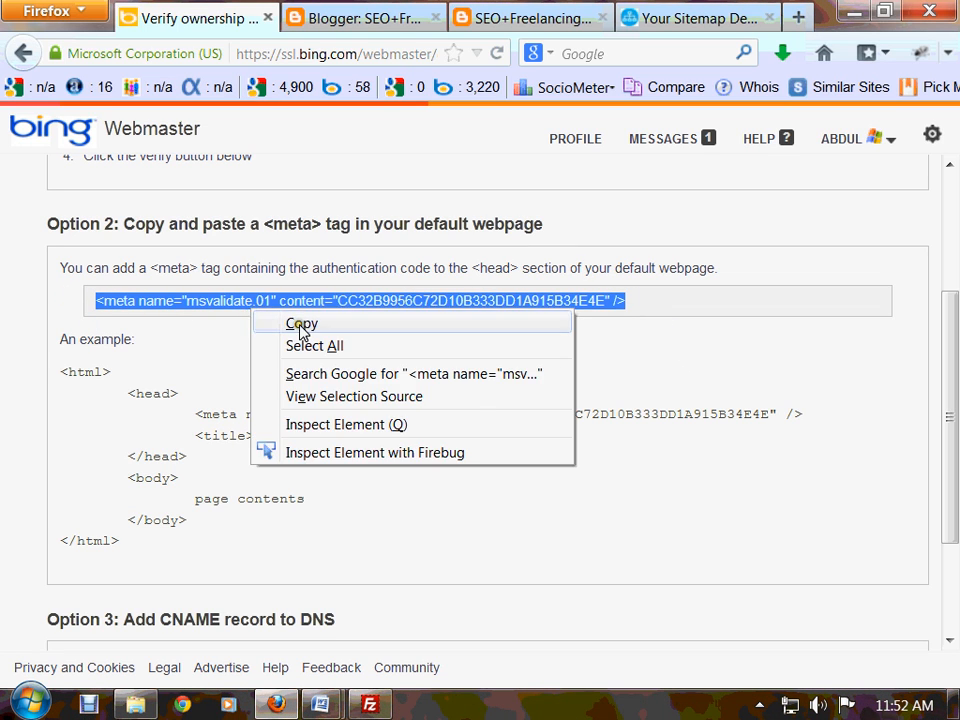
click(268, 322)
Step: Switch to the Blogger dashboard and open the template settings of the SEO+Freelancing TuTorial blog
click(520, 18)
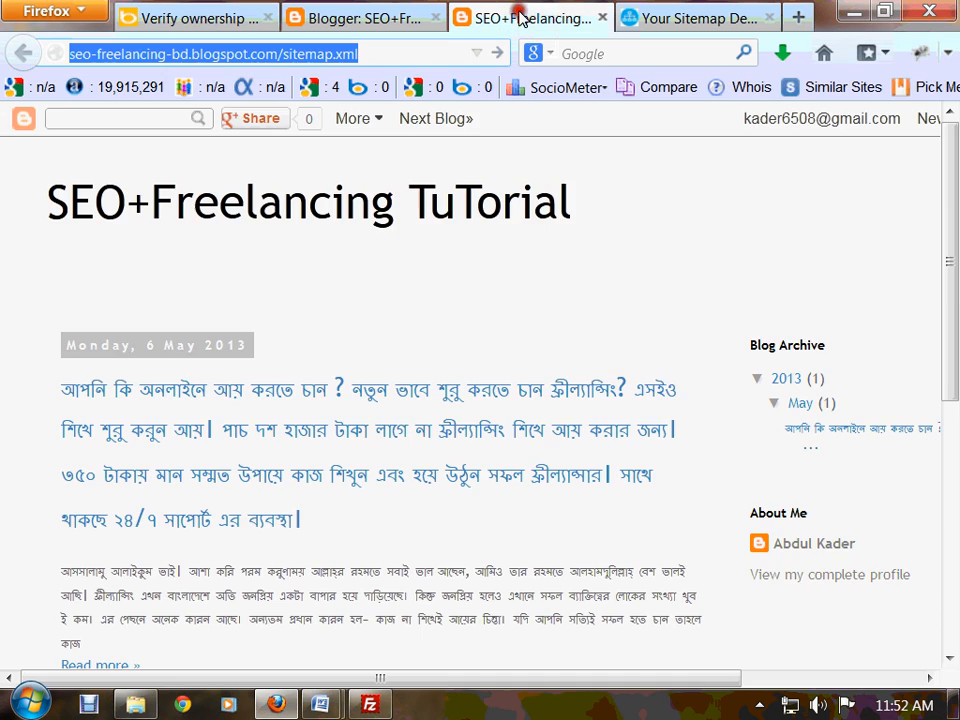
click(352, 12)
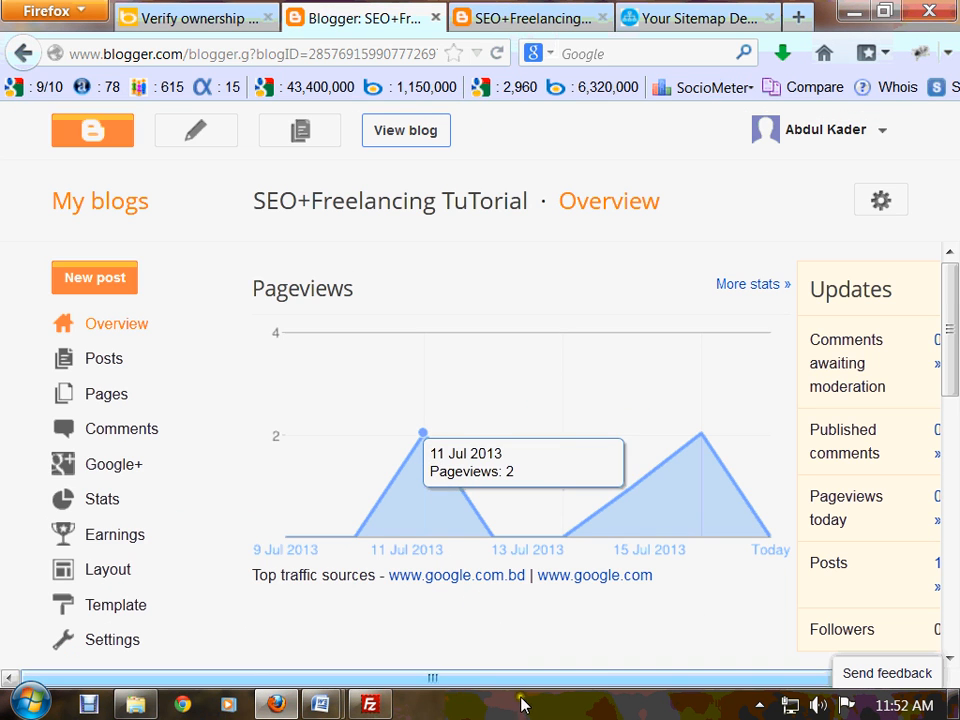
drag(524, 679, 236, 606)
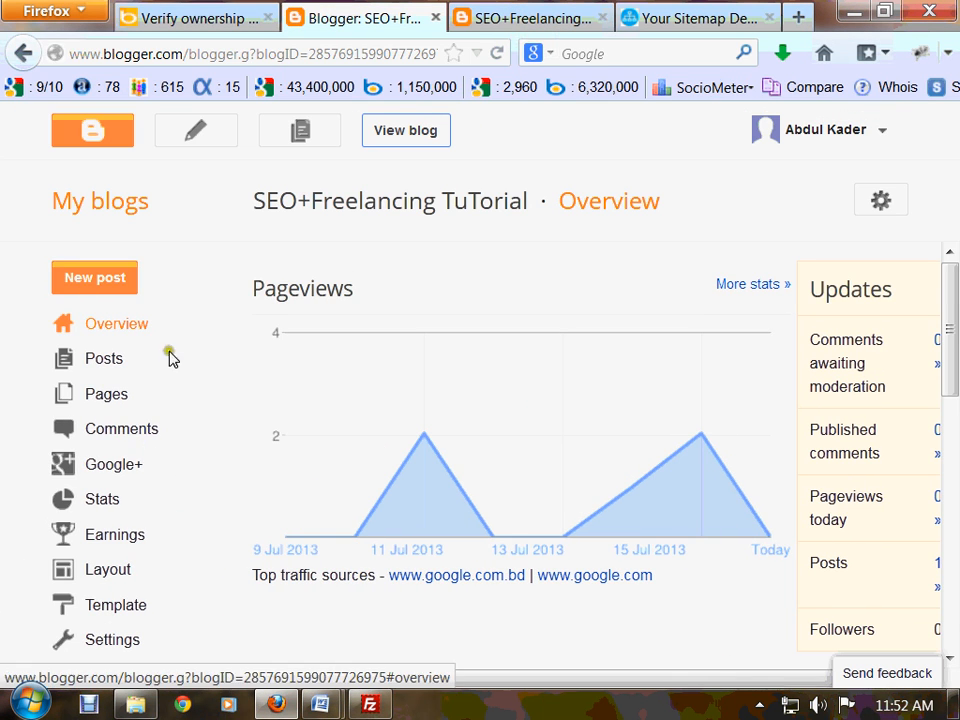
scroll(171, 615, down, 2)
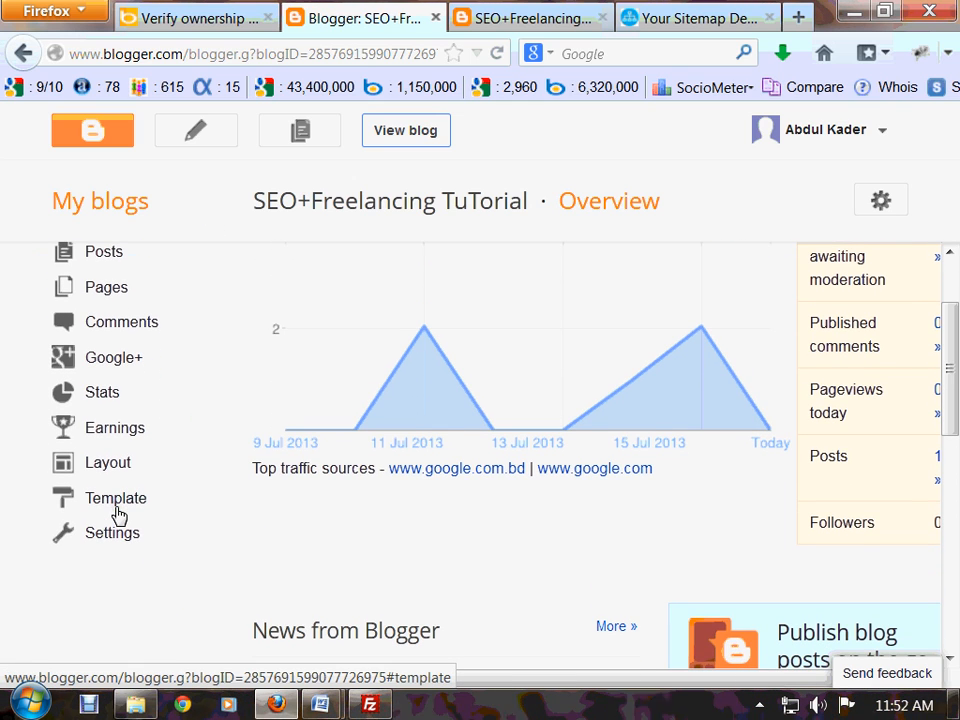
click(120, 503)
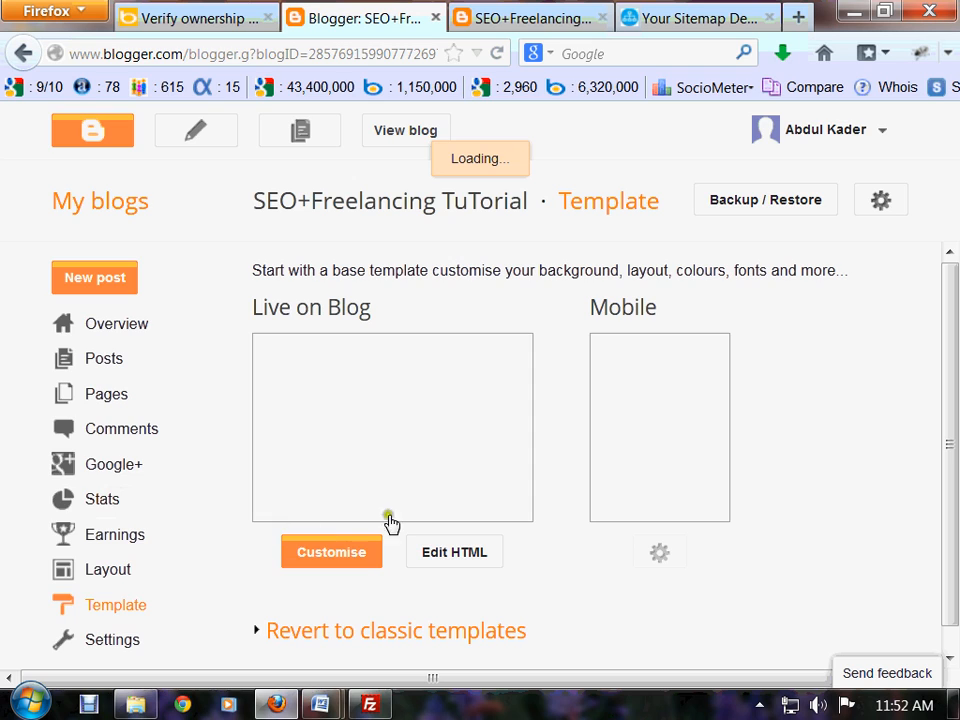
Step: Open the blog template's HTML for editing and locate the opening and closing head tags
click(445, 566)
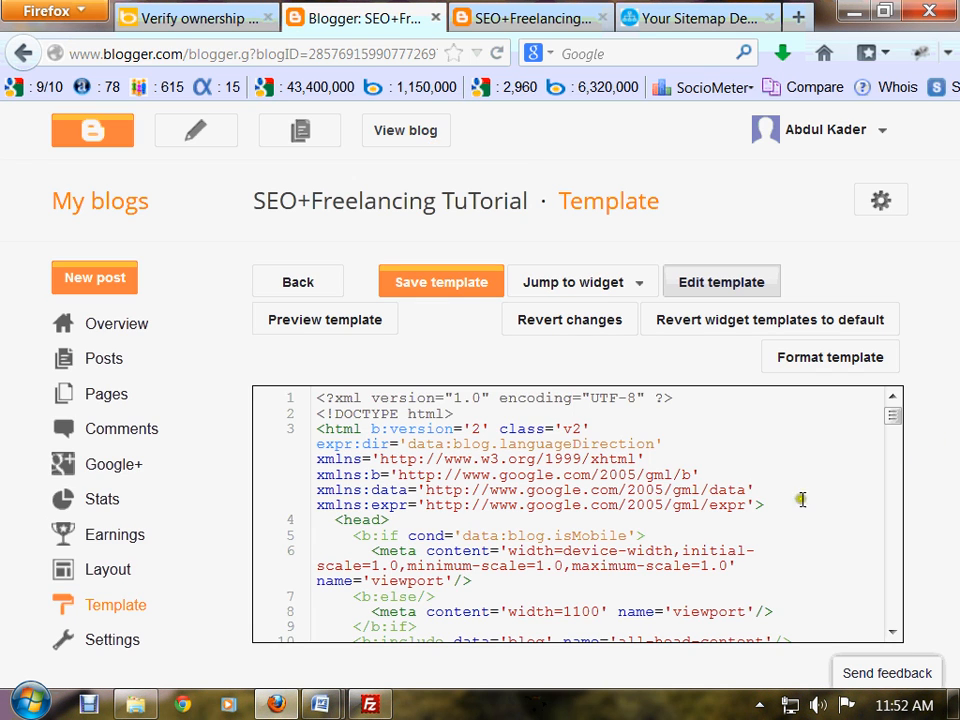
scroll(562, 498, down, 7)
scroll(562, 498, up, 4)
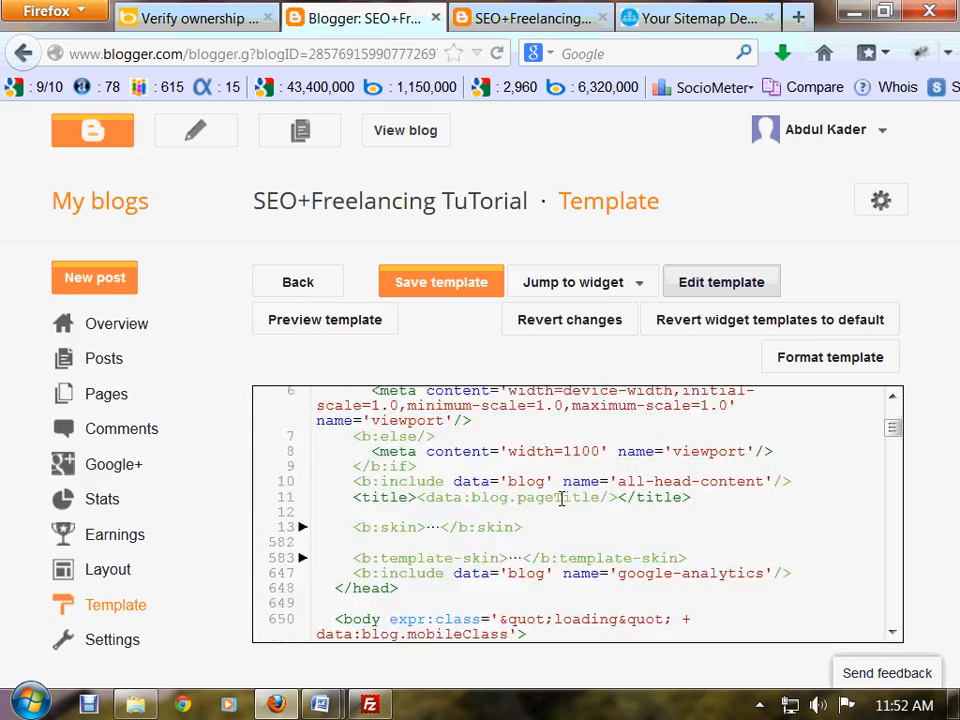
scroll(840, 493, up, 2)
scroll(814, 493, down, 6)
scroll(818, 495, up, 6)
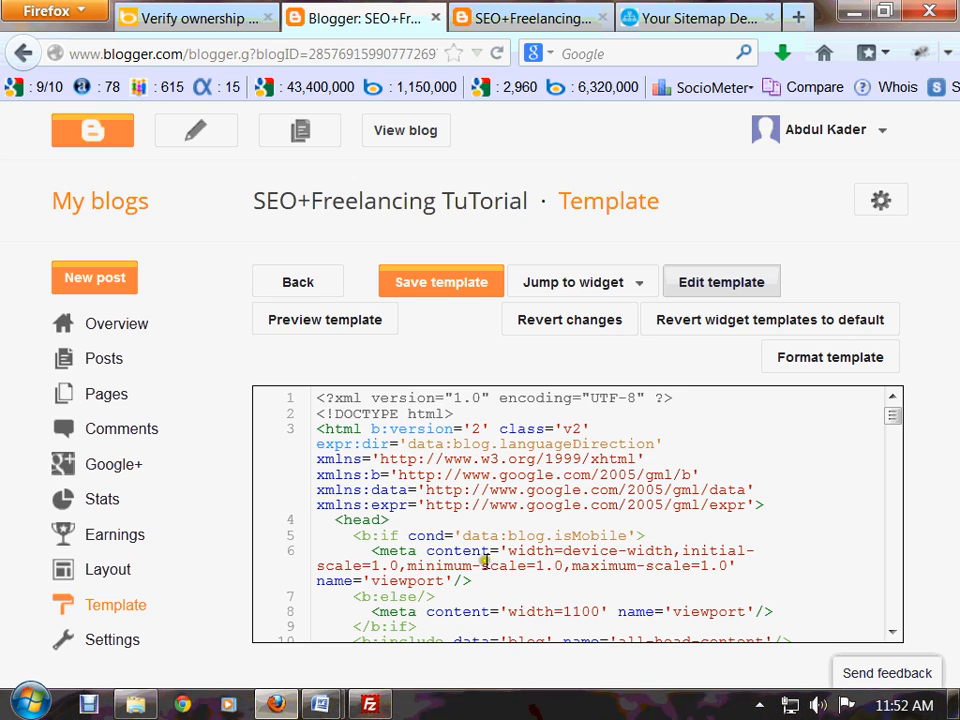
scroll(474, 558, down, 1)
scroll(474, 561, down, 1)
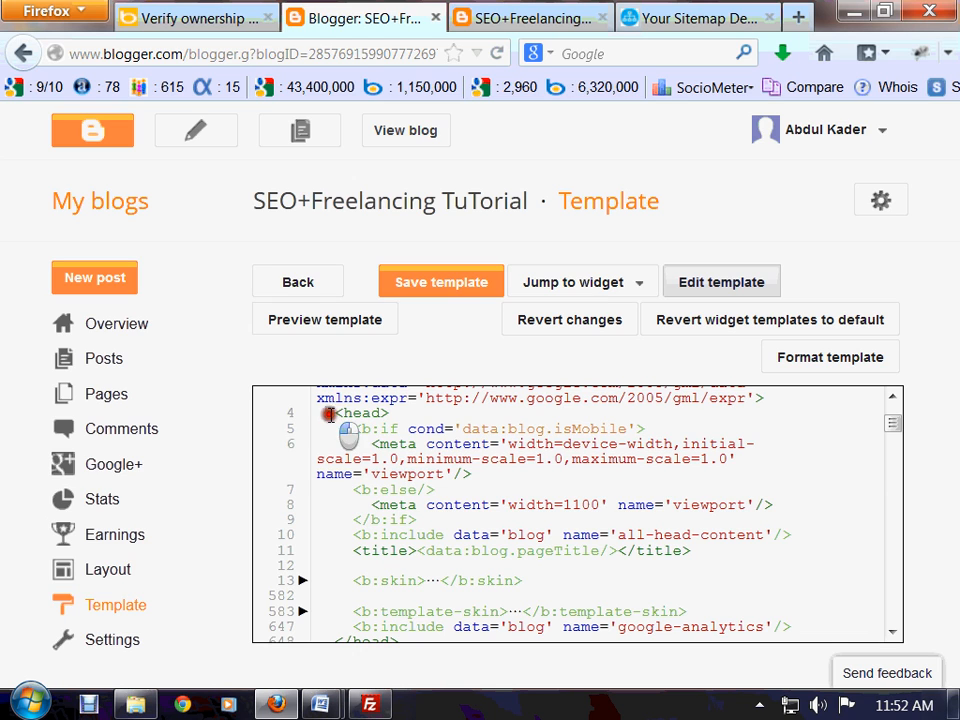
scroll(393, 479, down, 2)
scroll(393, 479, down, 1)
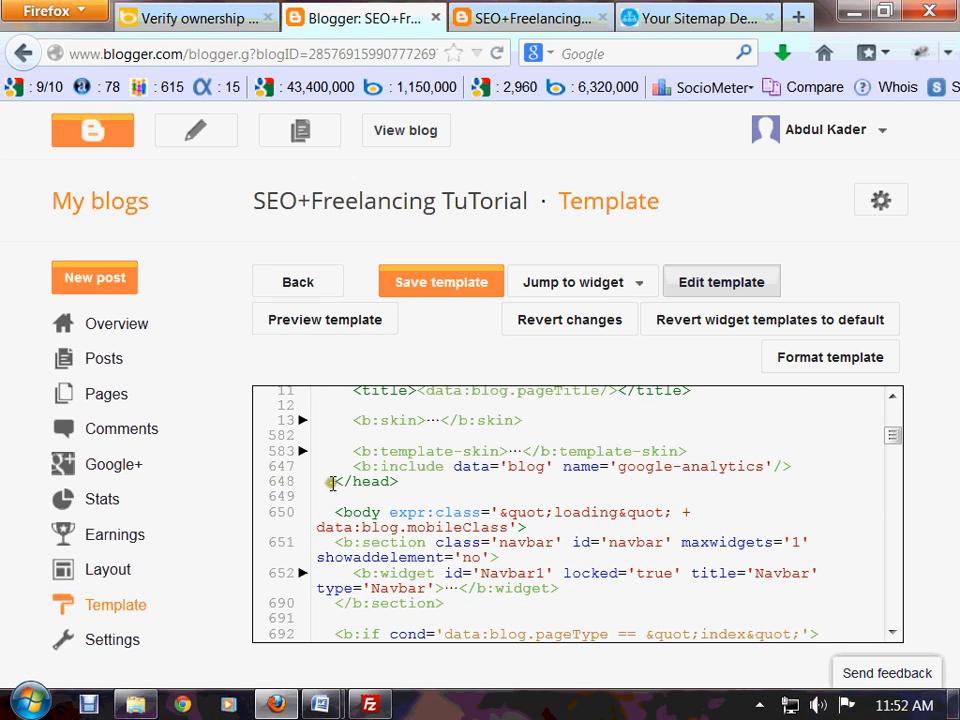
click(397, 484)
drag(397, 484, 337, 482)
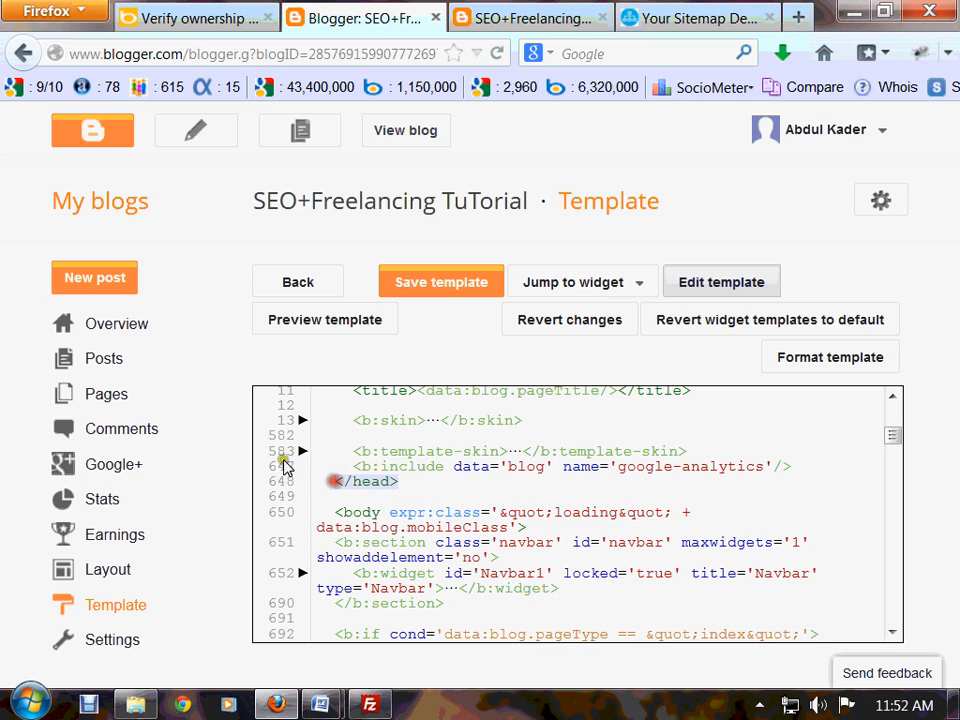
click(410, 482)
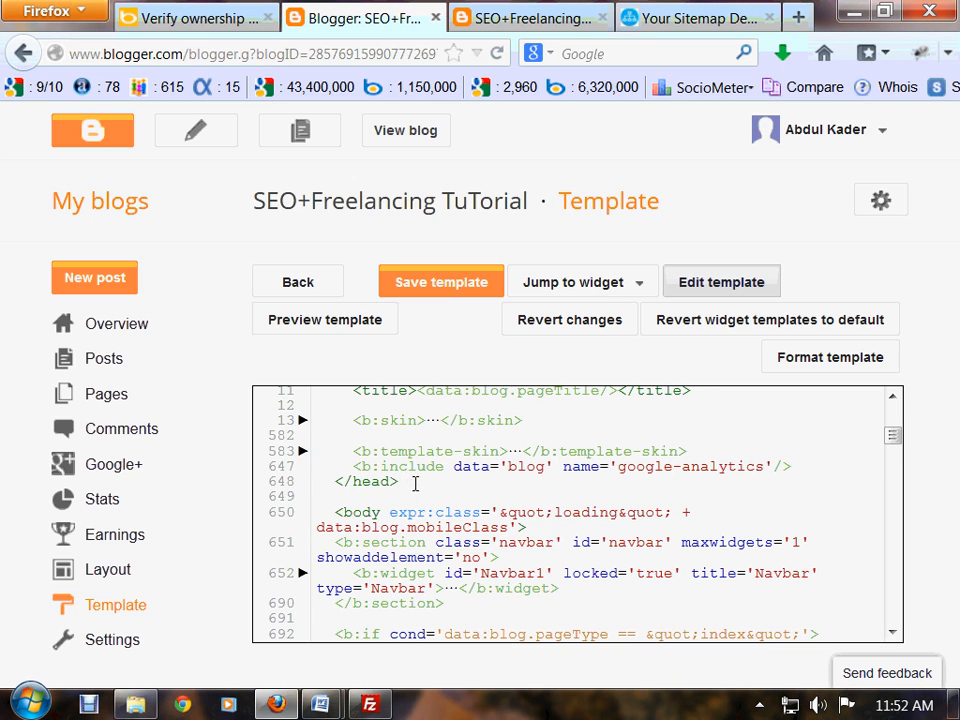
Step: Paste the copied msvalidate.01 verification meta tag on a new line between the all-head-content include and the title, and save the template
scroll(415, 484, up, 1)
drag(354, 444, 413, 450)
click(793, 430)
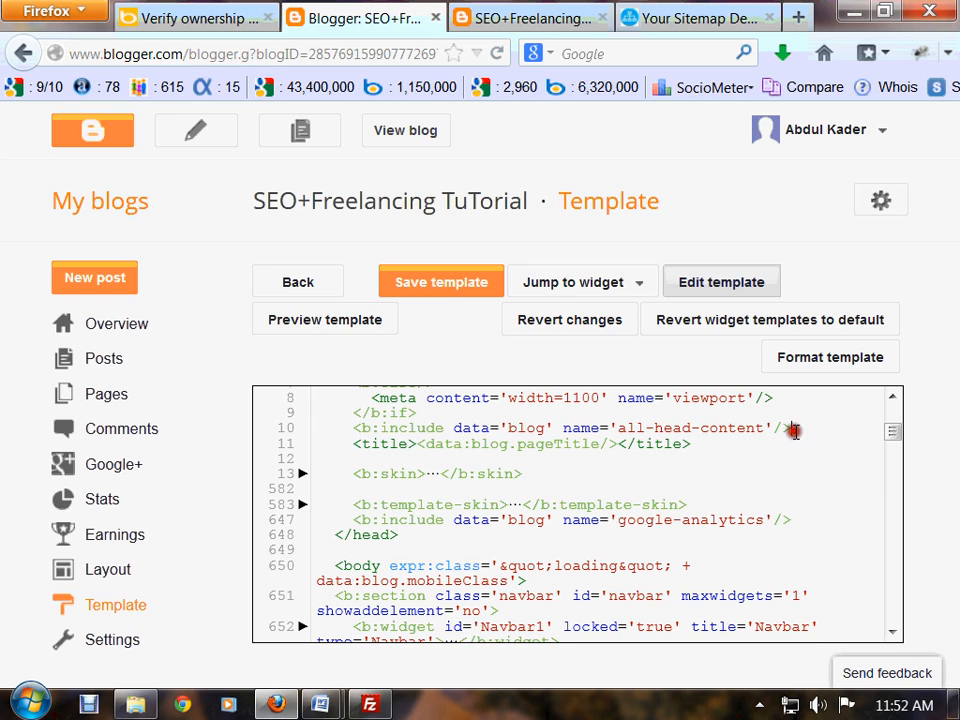
key(Return)
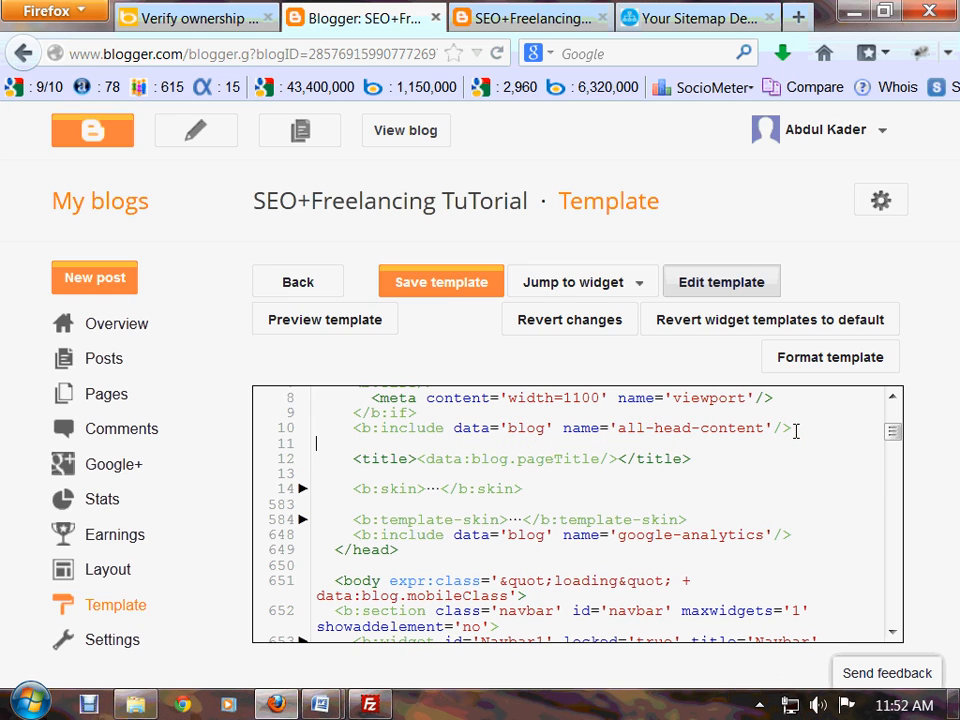
click(626, 444)
right_click(352, 444)
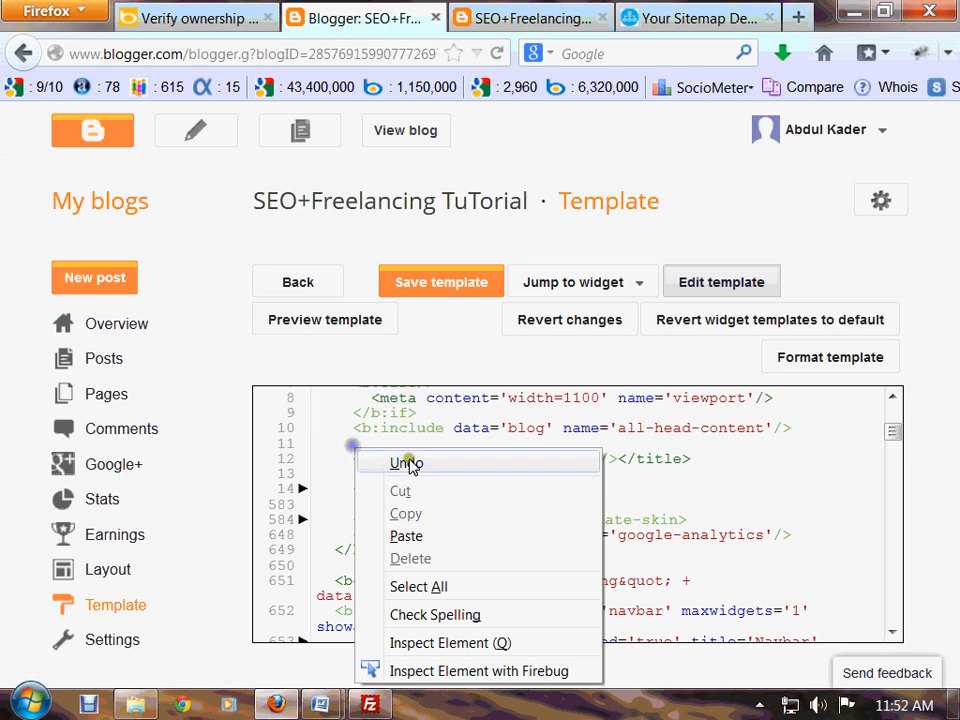
click(422, 533)
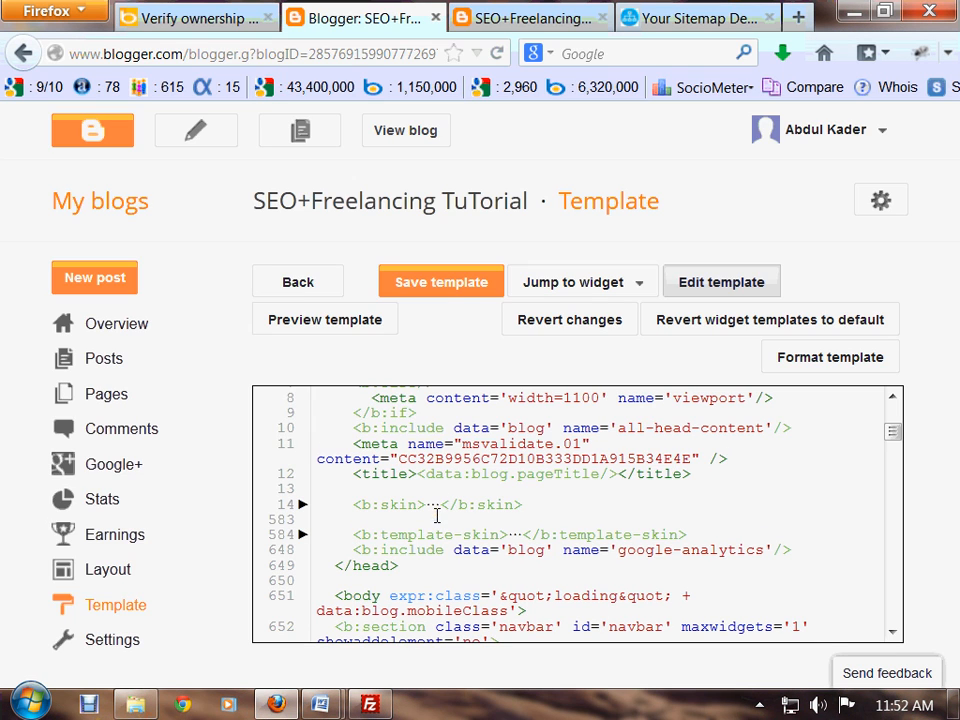
click(463, 292)
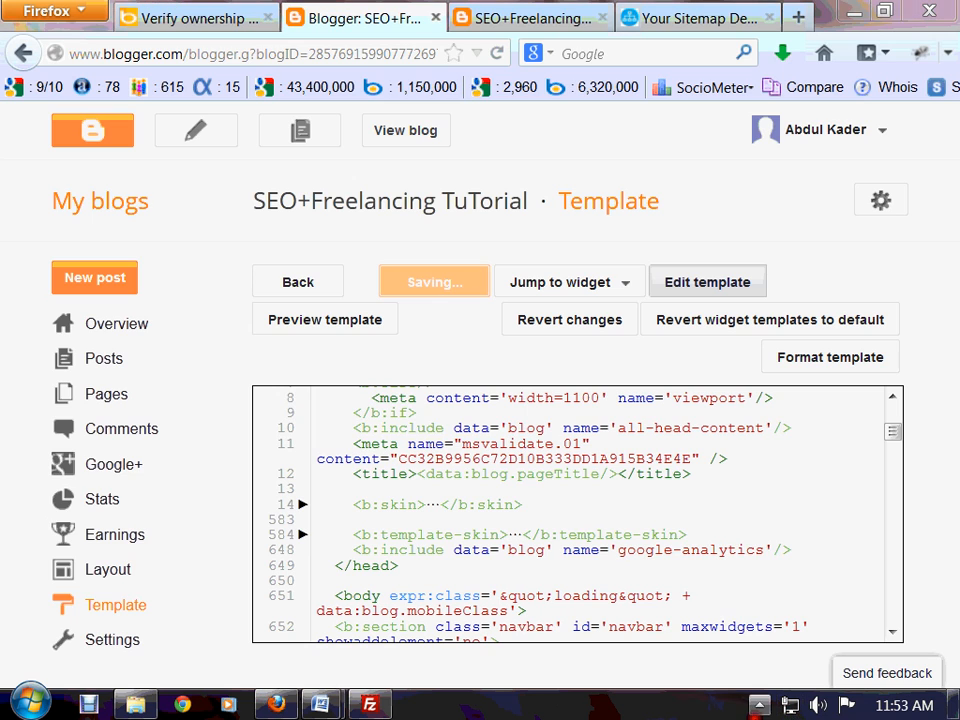
click(760, 705)
click(937, 541)
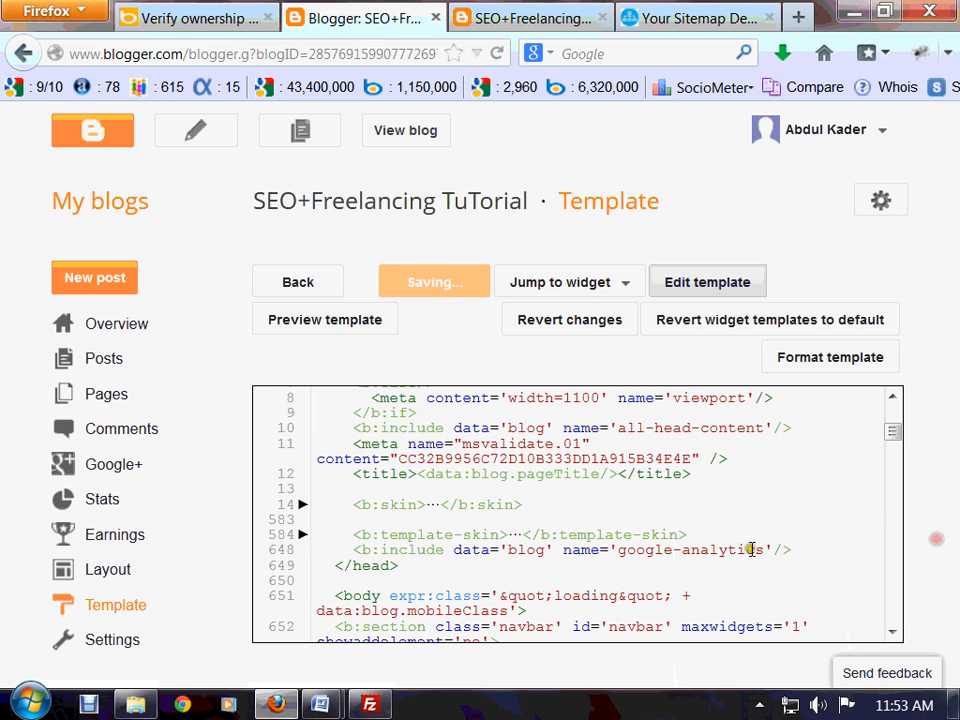
scroll(752, 543, up, 1)
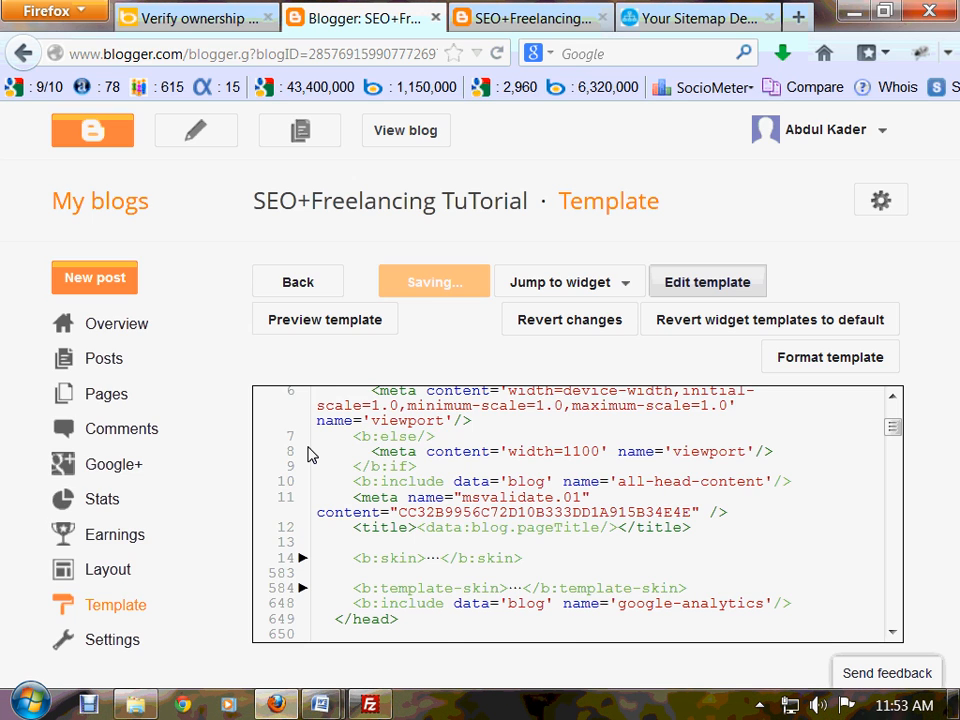
scroll(300, 458, down, 1)
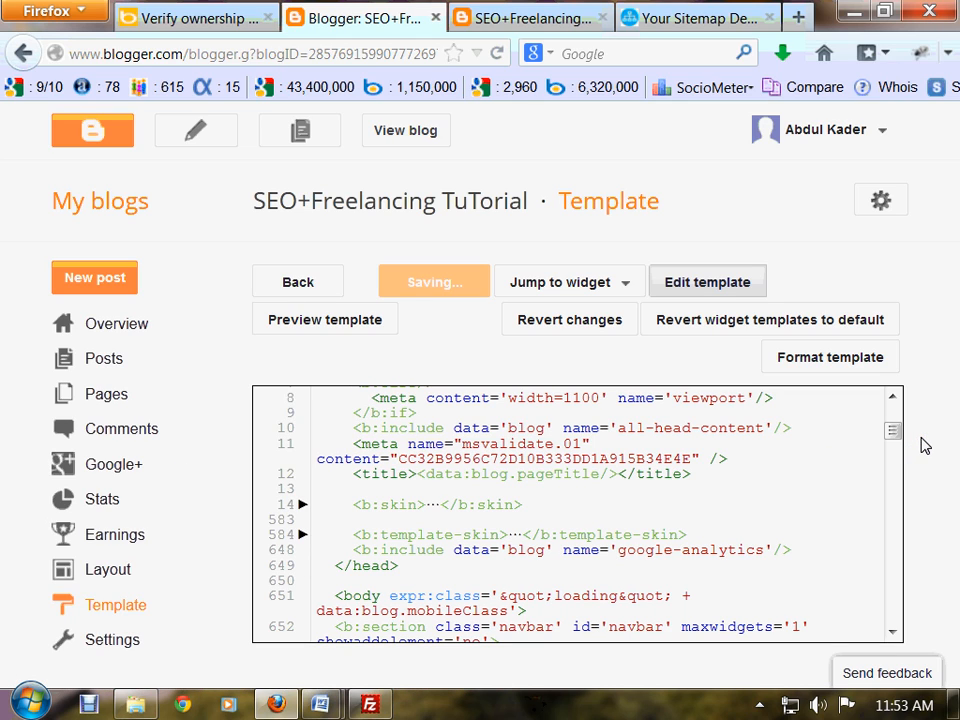
scroll(860, 467, down, 20)
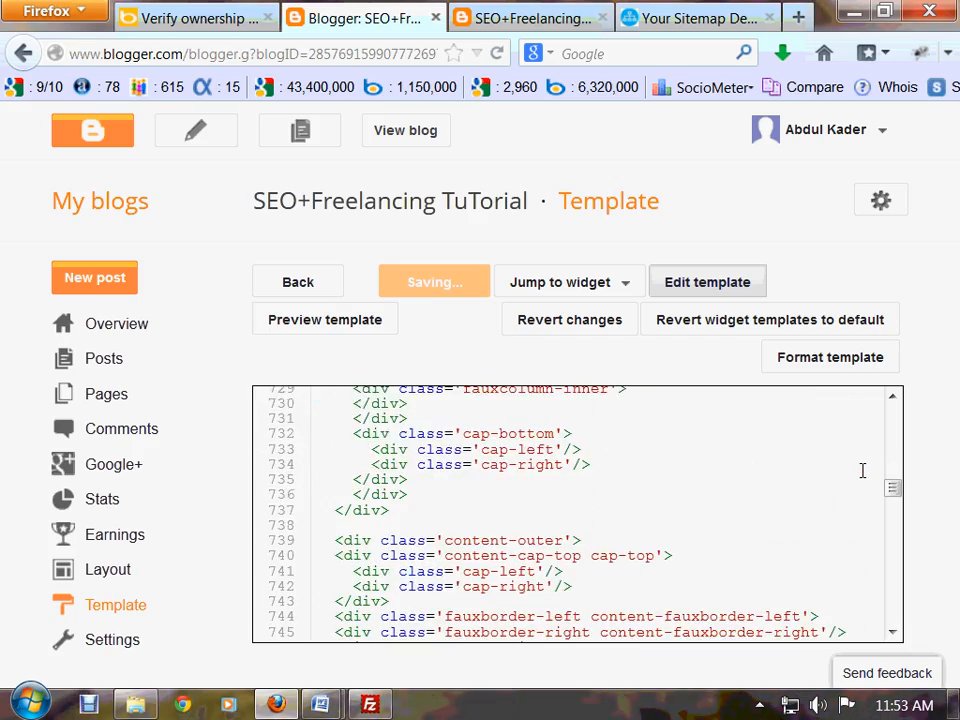
scroll(862, 470, down, 8)
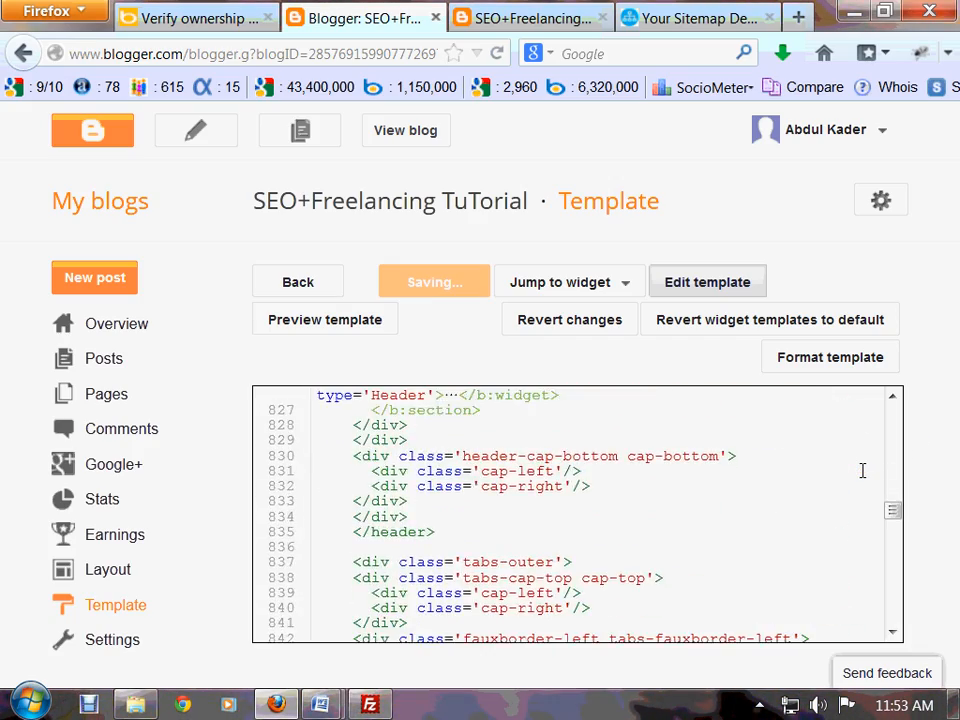
scroll(862, 470, up, 10)
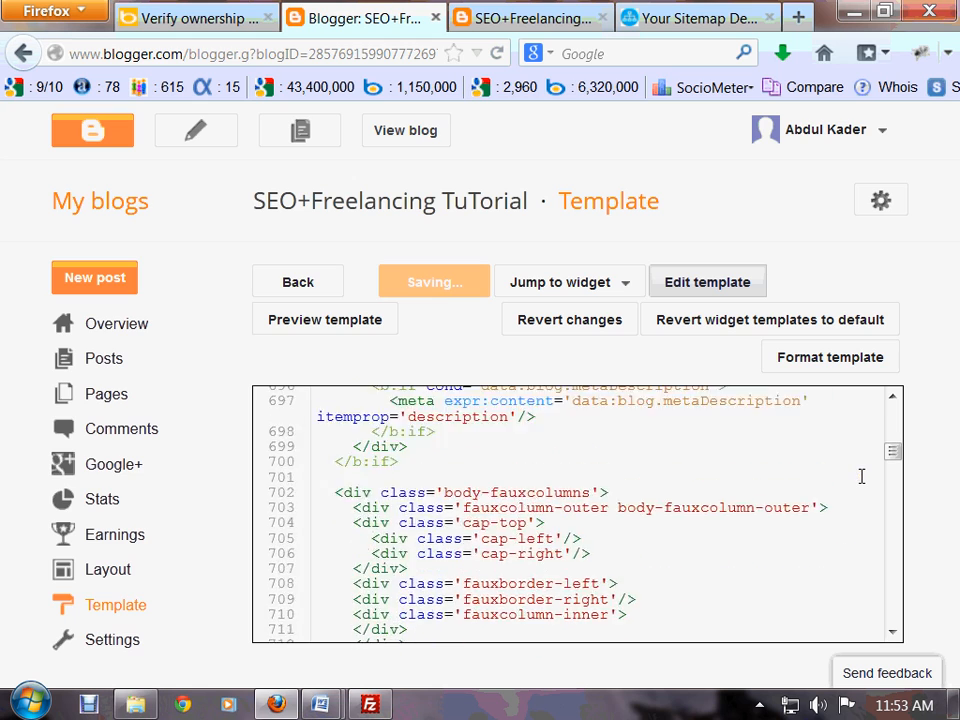
scroll(860, 476, up, 15)
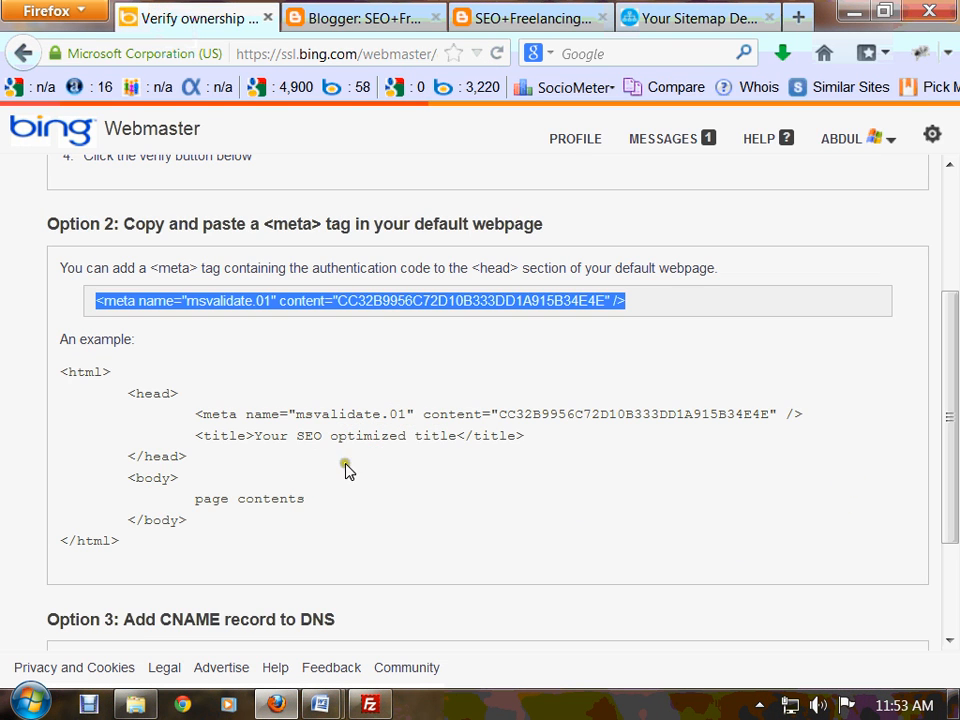
Step: Switch back to the Bing Webmaster ownership page and verify the site
scroll(345, 467, down, 3)
click(118, 634)
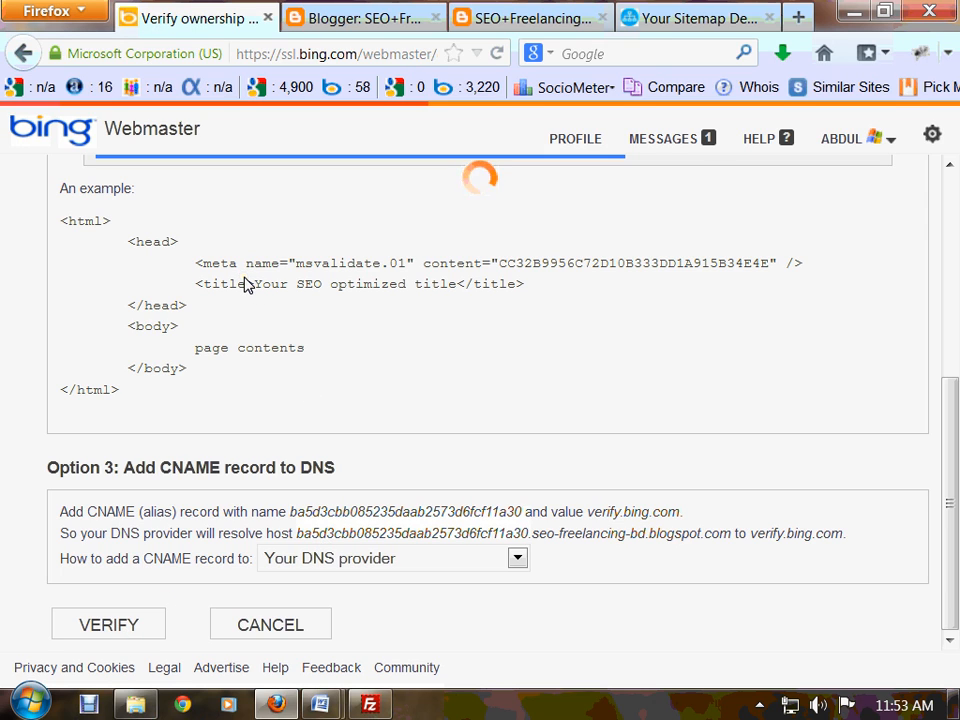
scroll(448, 420, up, 4)
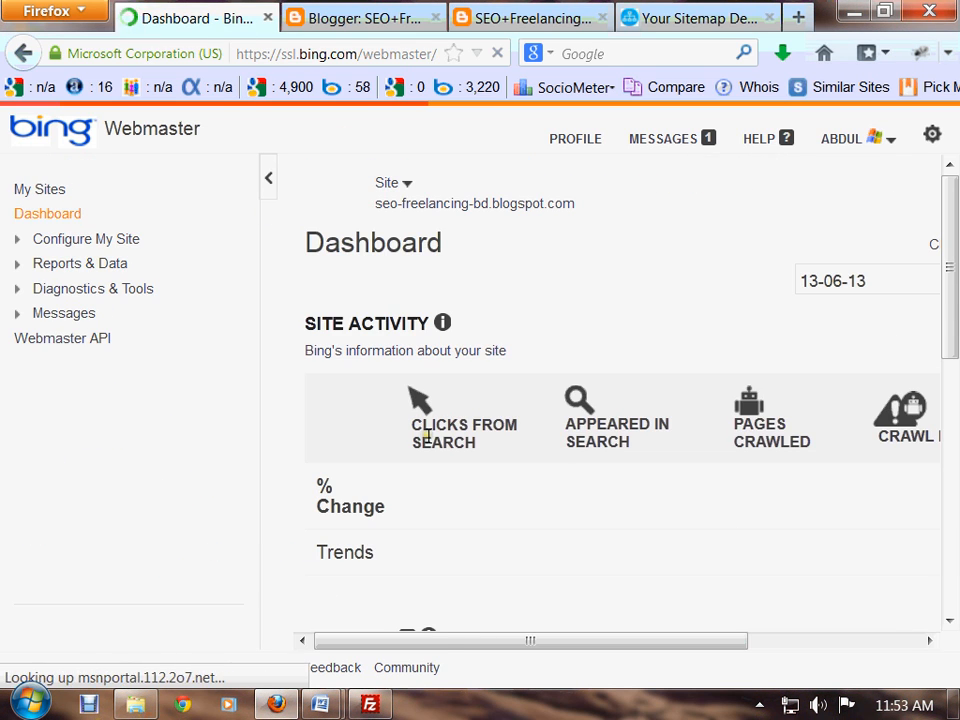
Step: Examine the site's Bing dashboard, checking the submitted sitemap's submission date, URLs submitted, last crawl and status
mouse_move(508, 643)
mouse_down()
mouse_move(729, 632)
mouse_move(525, 632)
mouse_up()
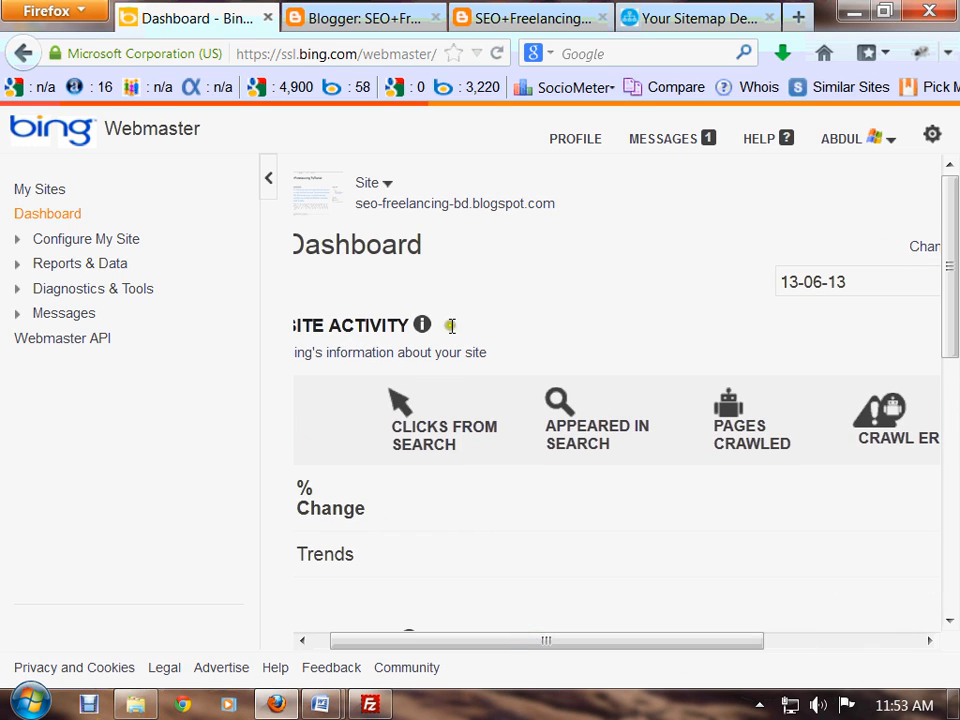
scroll(504, 582, down, 5)
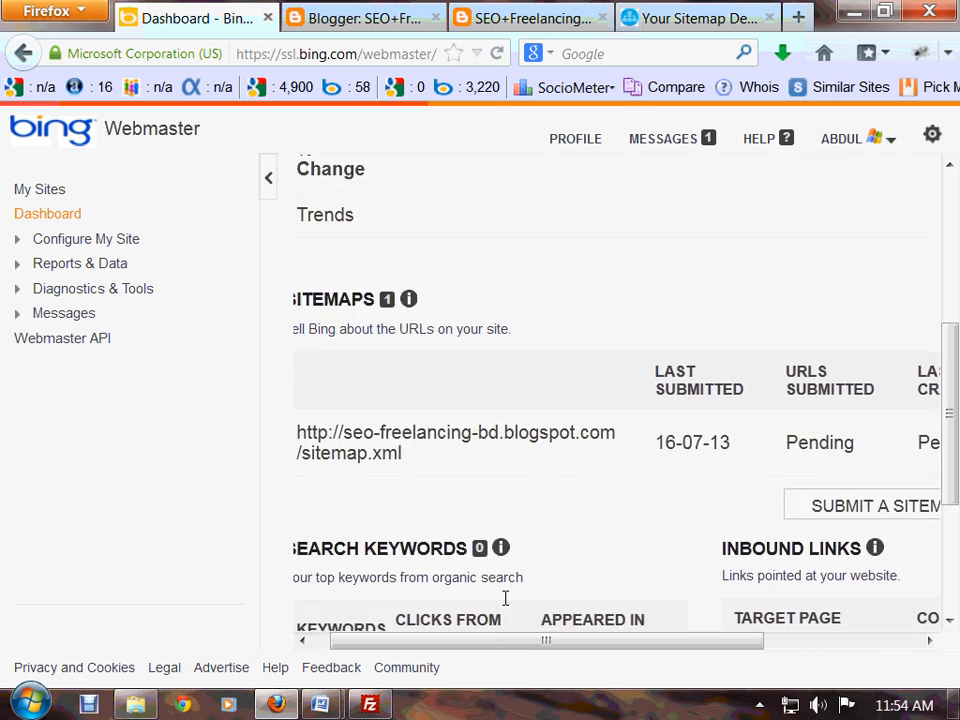
drag(412, 390, 285, 364)
click(489, 399)
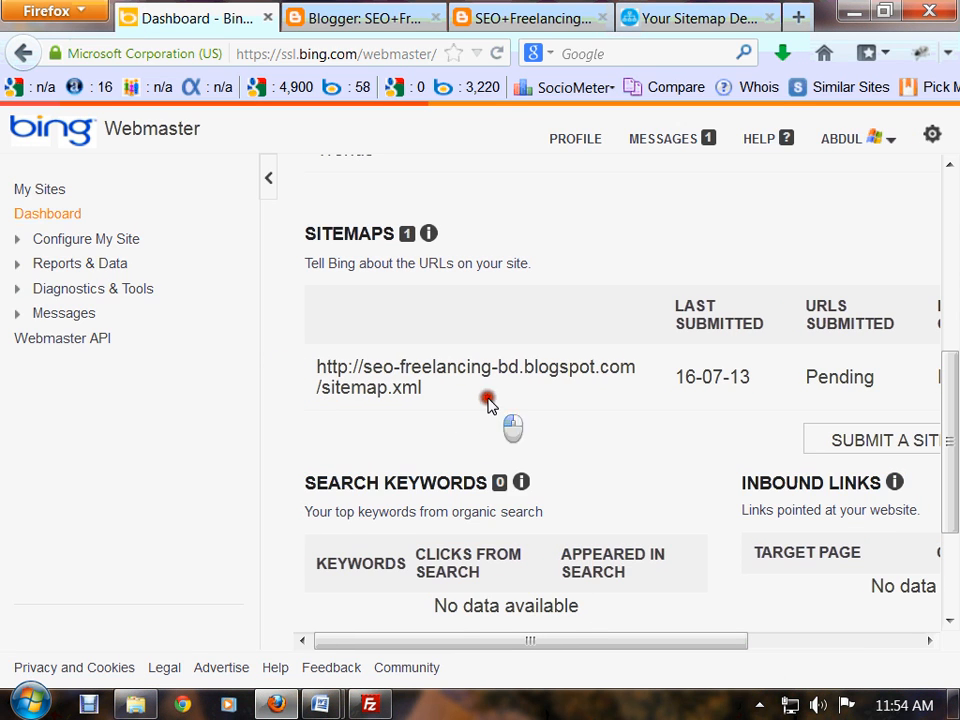
drag(599, 640, 771, 640)
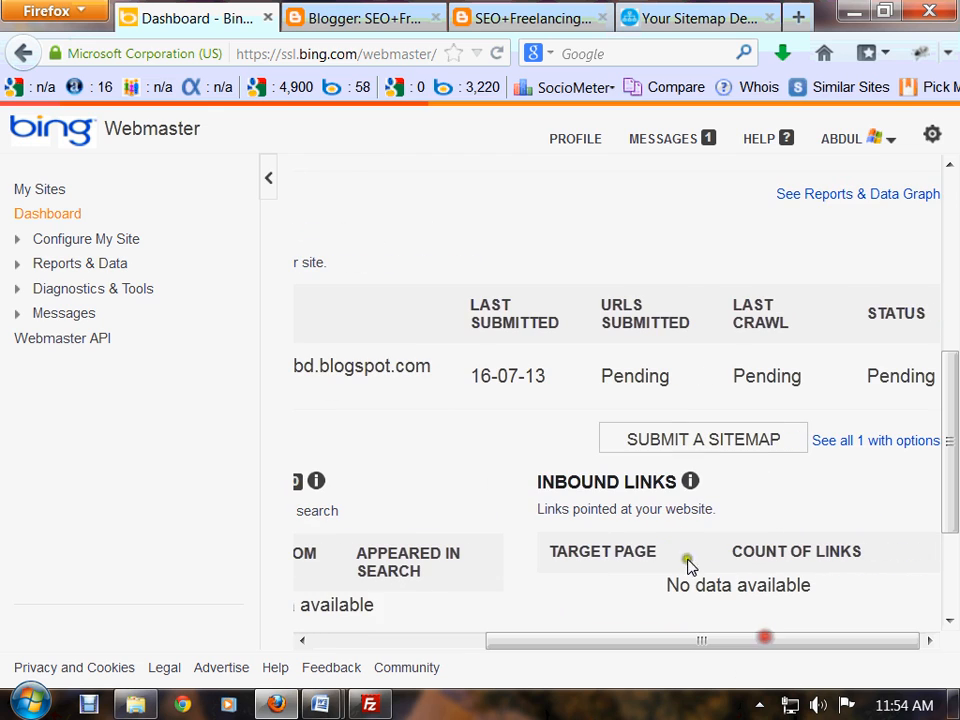
drag(688, 390, 594, 396)
click(694, 379)
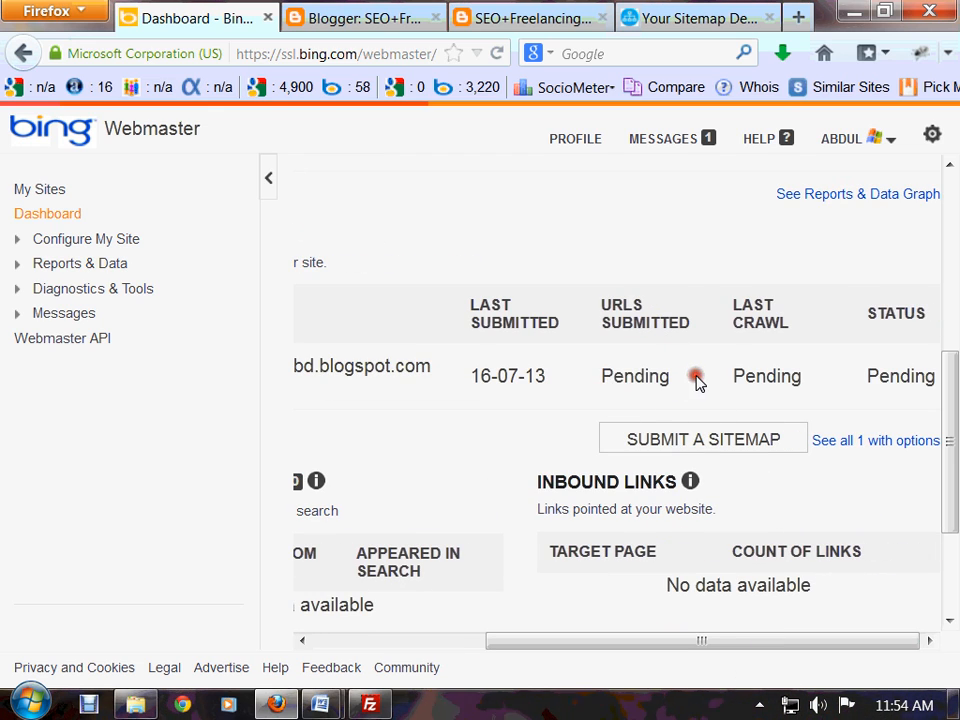
double_click(643, 394)
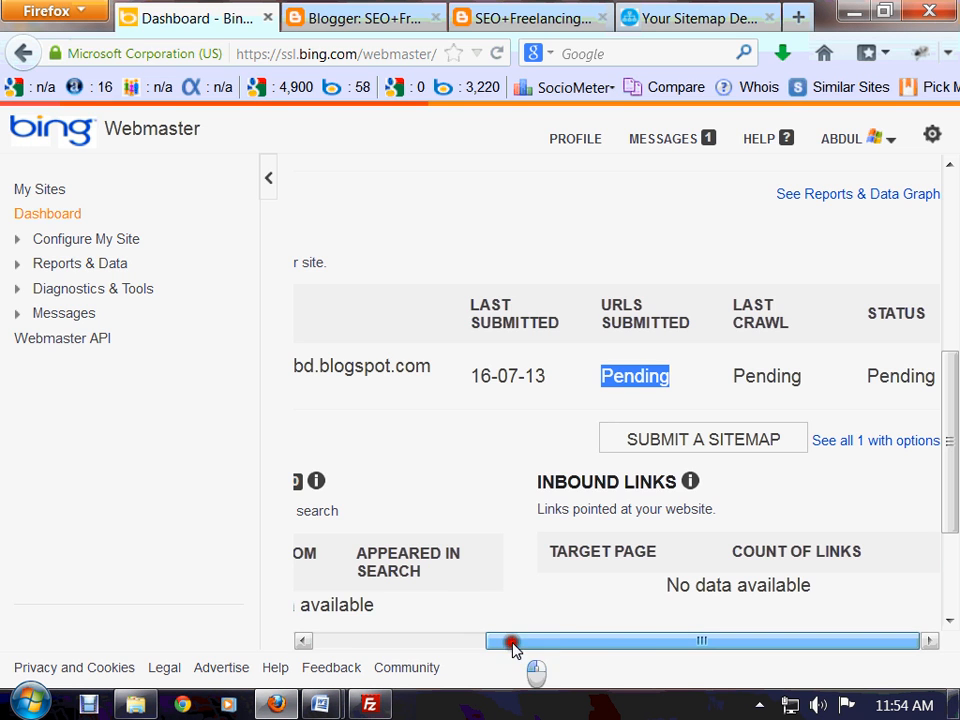
drag(514, 643, 331, 645)
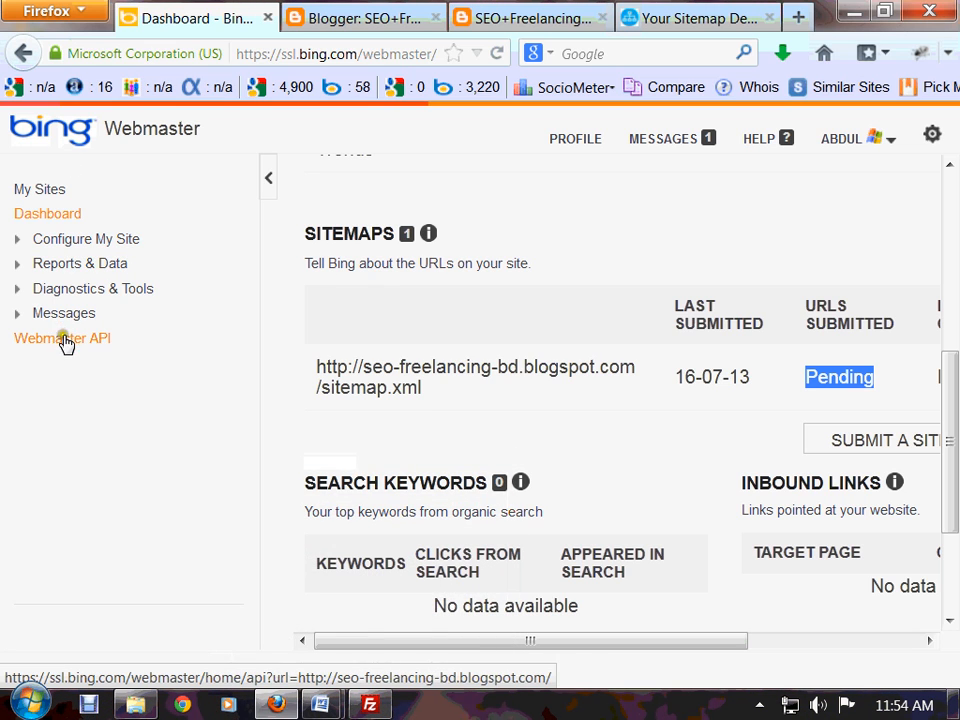
Step: Open the Configure My Site page and review its sitemaps, crawl control rate chart and blocked URLs sections
click(75, 241)
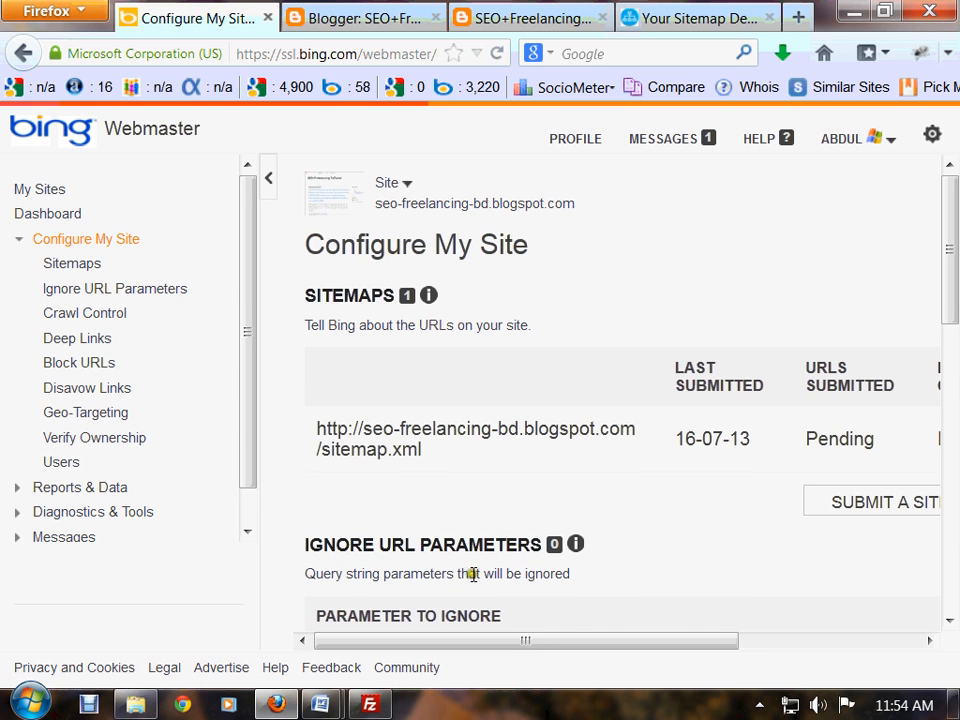
scroll(470, 560, down, 5)
scroll(475, 581, down, 4)
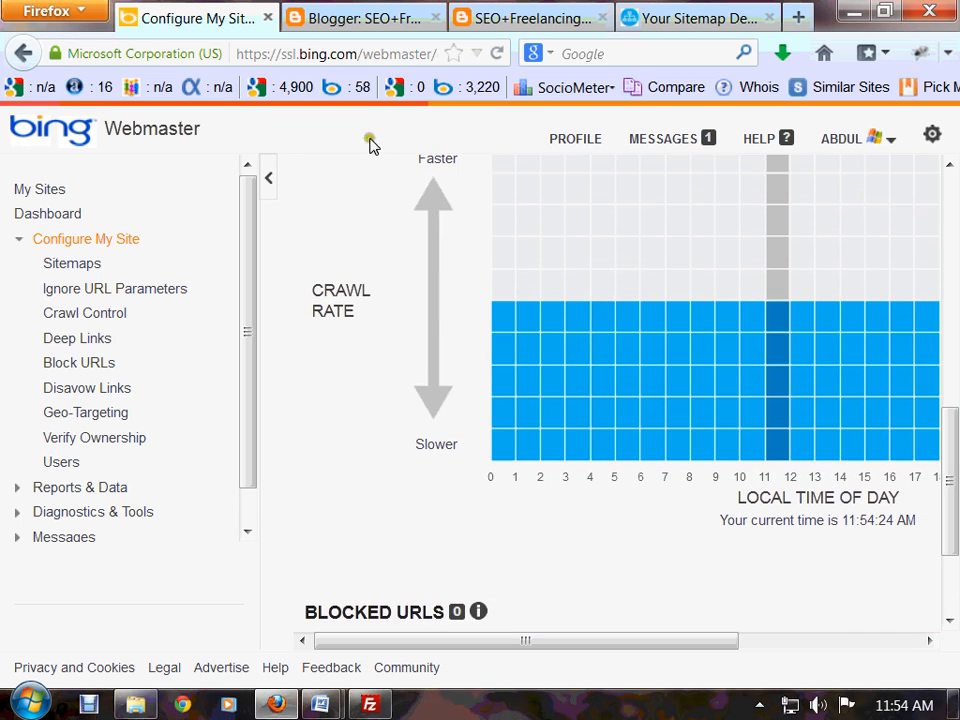
click(354, 305)
drag(354, 305, 469, 443)
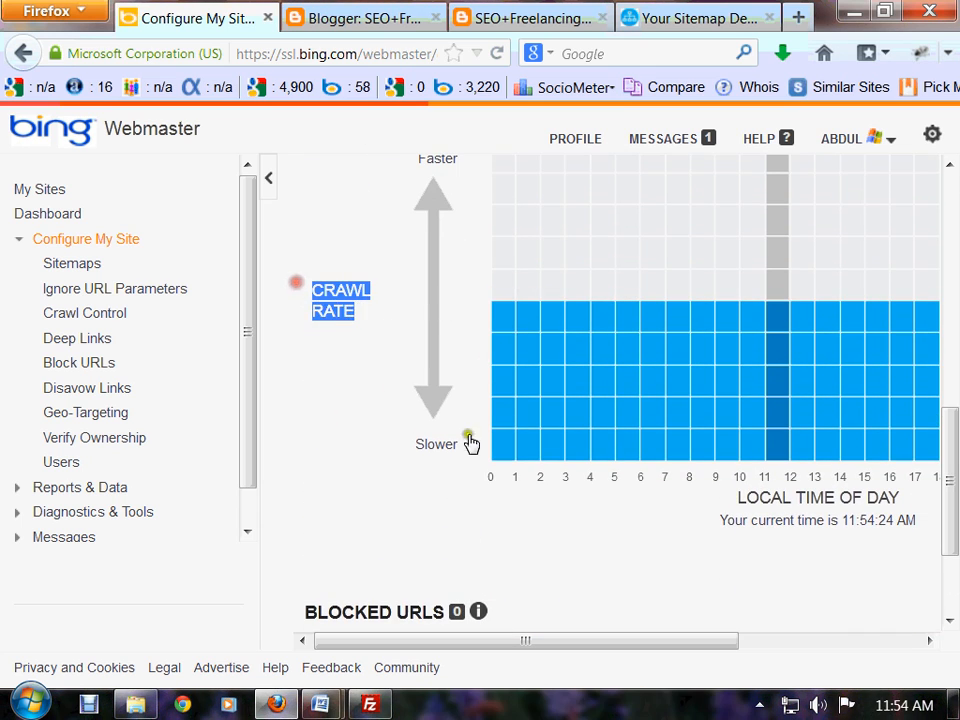
scroll(553, 533, down, 2)
scroll(559, 533, up, 1)
scroll(560, 537, up, 3)
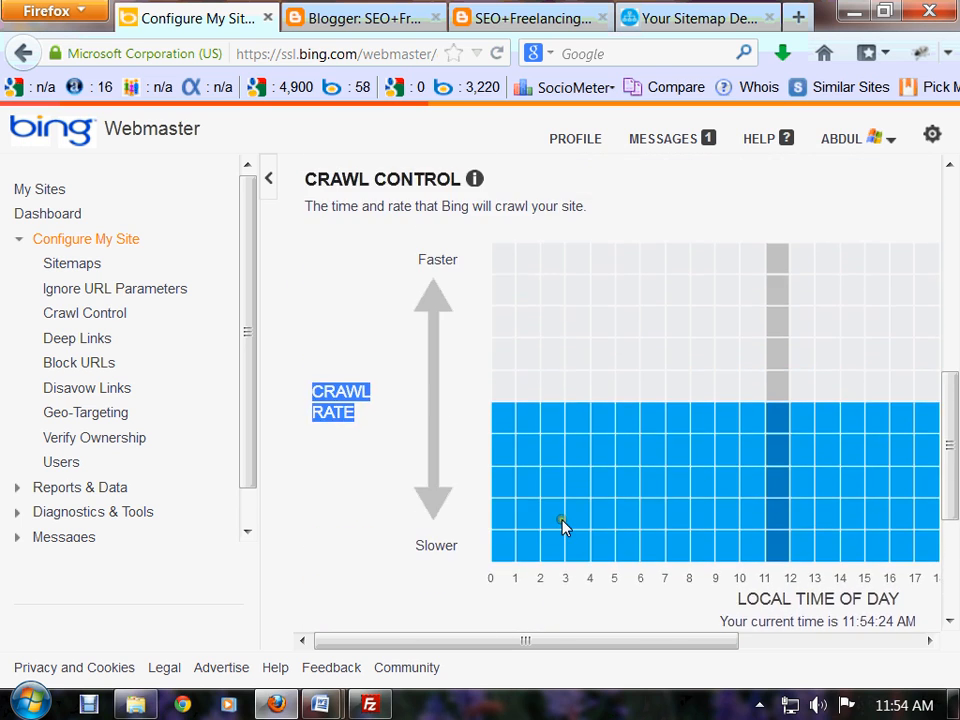
scroll(564, 525, down, 3)
scroll(570, 538, down, 2)
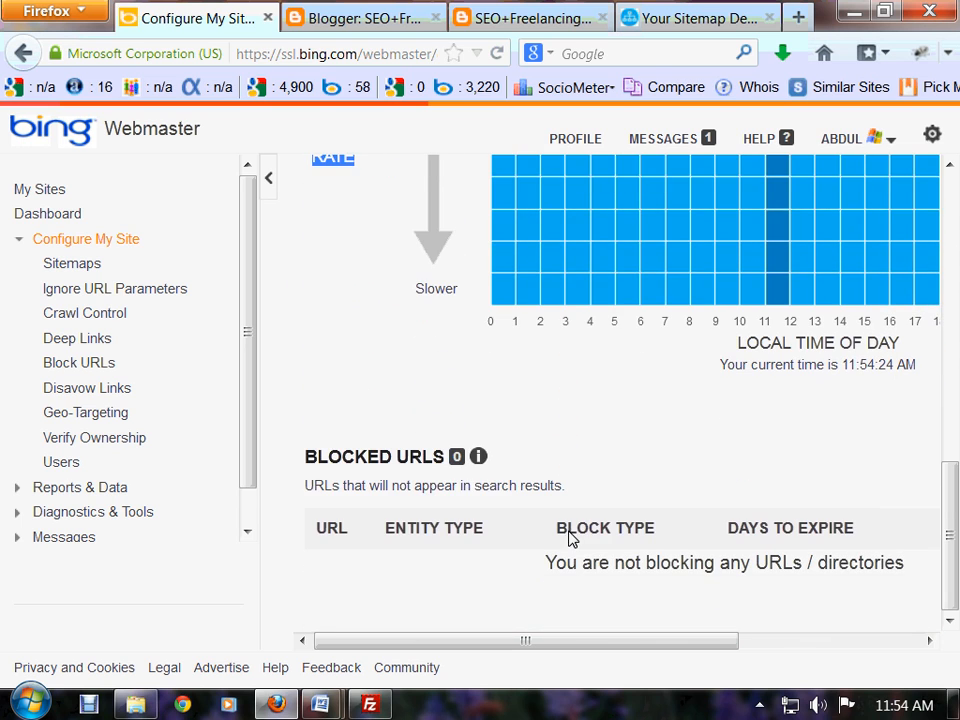
drag(287, 443, 478, 480)
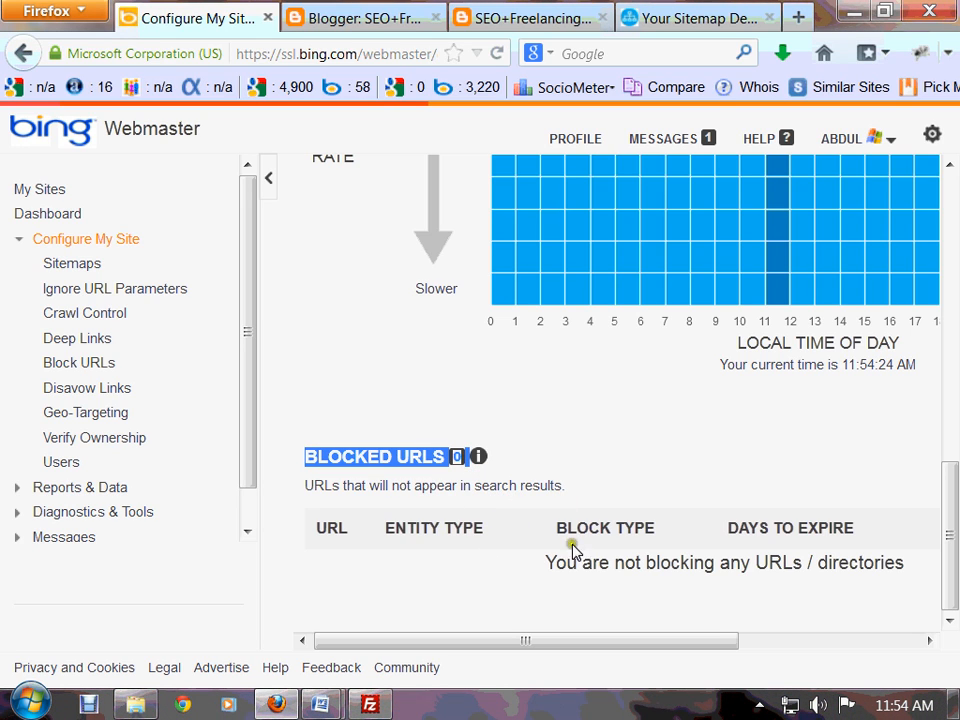
drag(450, 643, 382, 636)
scroll(409, 561, up, 15)
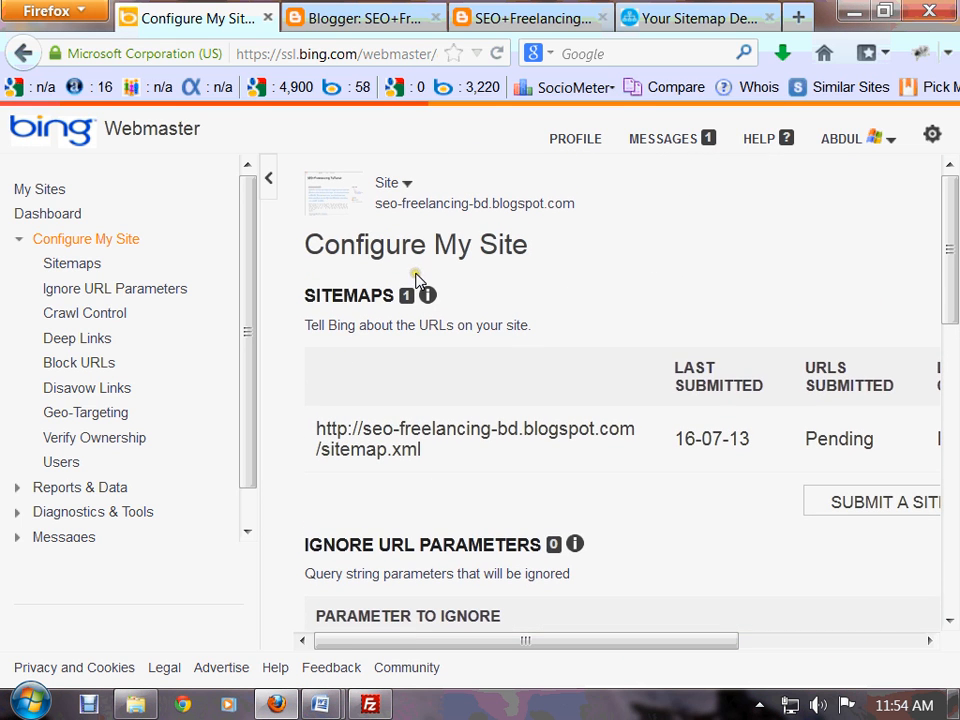
key(ctrl+a)
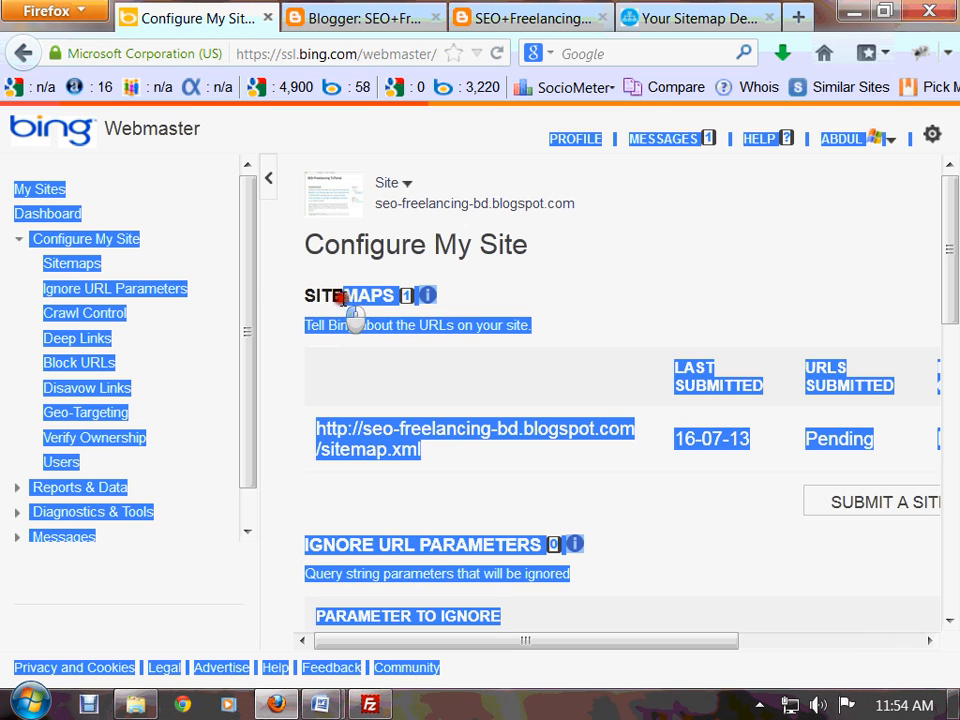
click(447, 305)
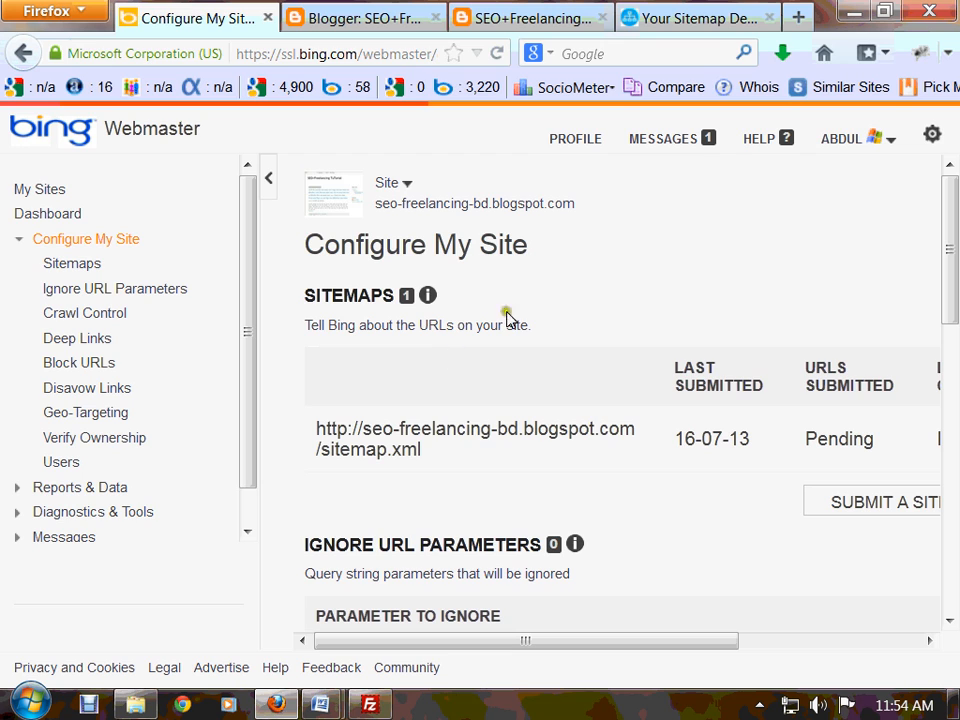
Step: Open the "Welcome to the new Bing Webmaster Tools" message in the Message Center, read its text, and archive it
click(663, 146)
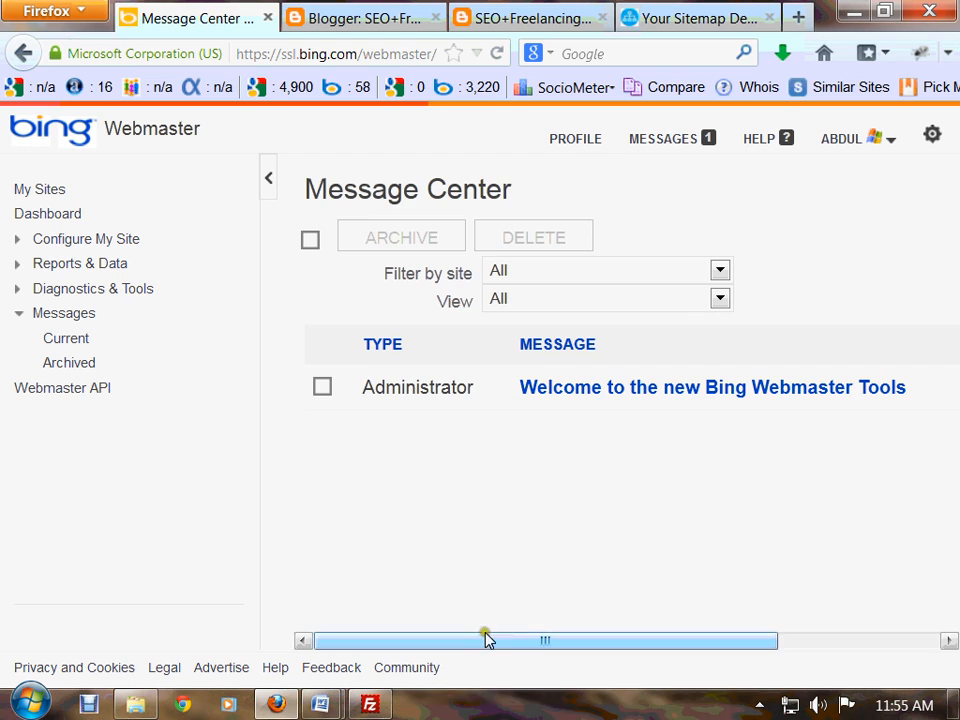
mouse_move(486, 636)
mouse_down()
mouse_move(557, 638)
mouse_move(477, 651)
mouse_up()
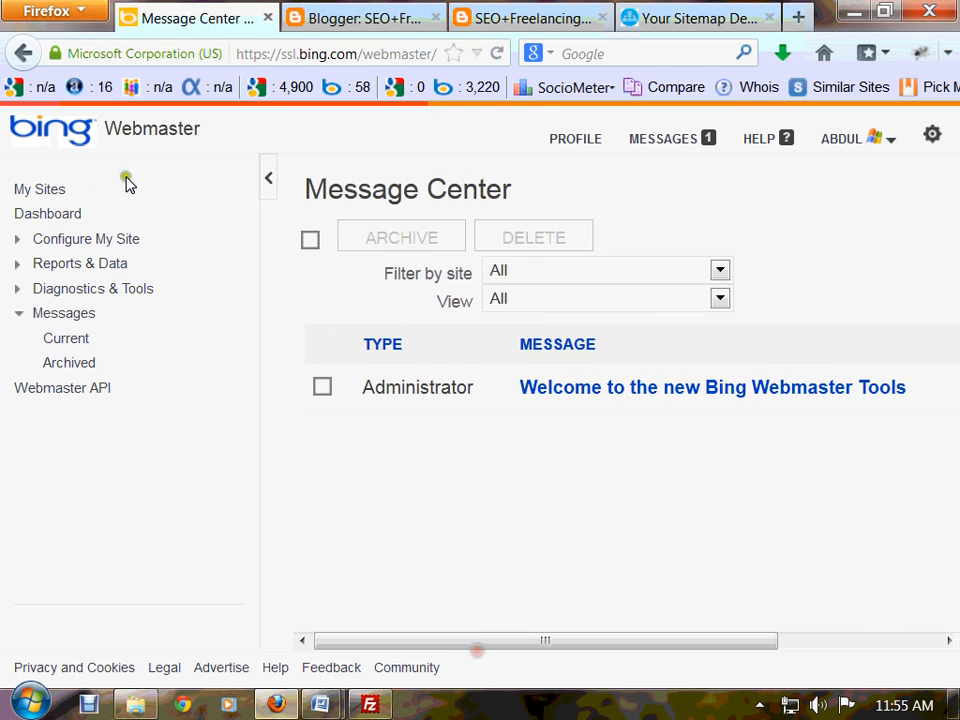
click(271, 190)
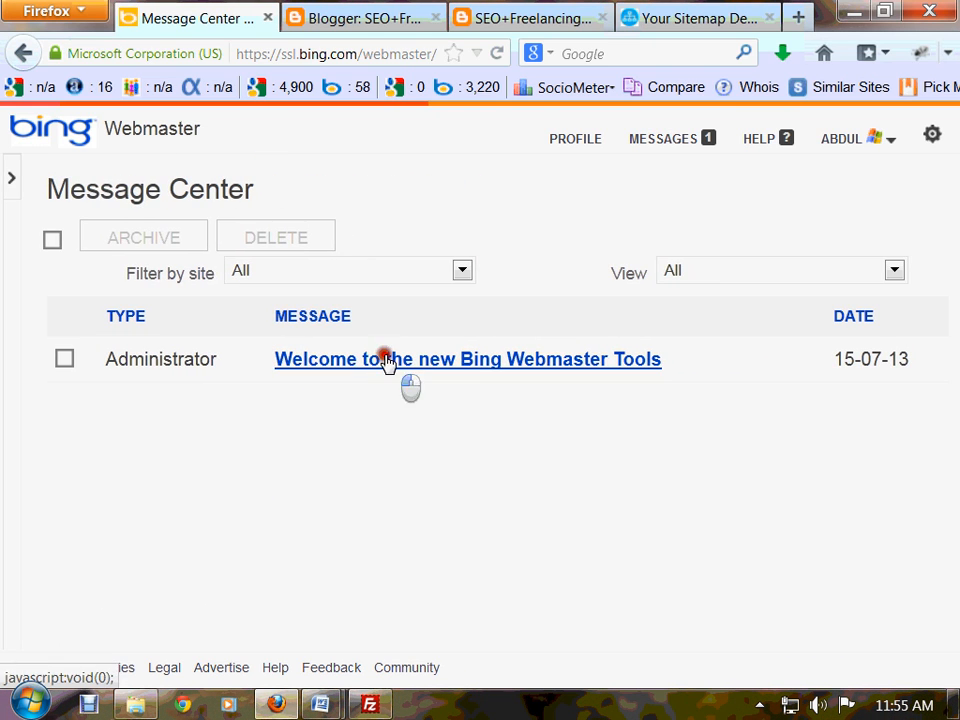
click(392, 366)
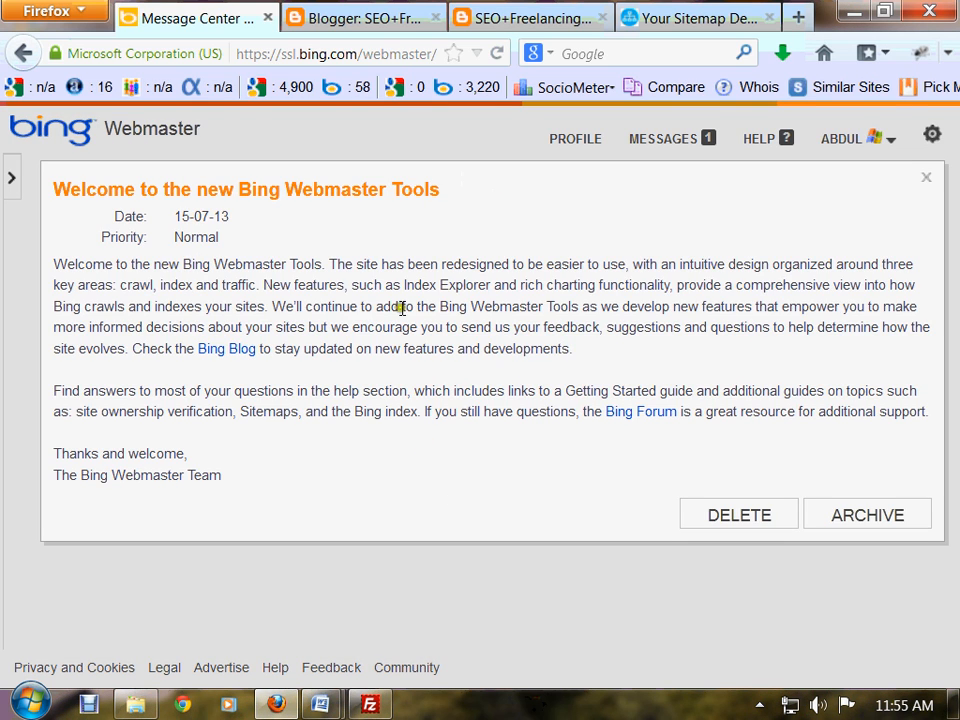
drag(104, 258, 773, 484)
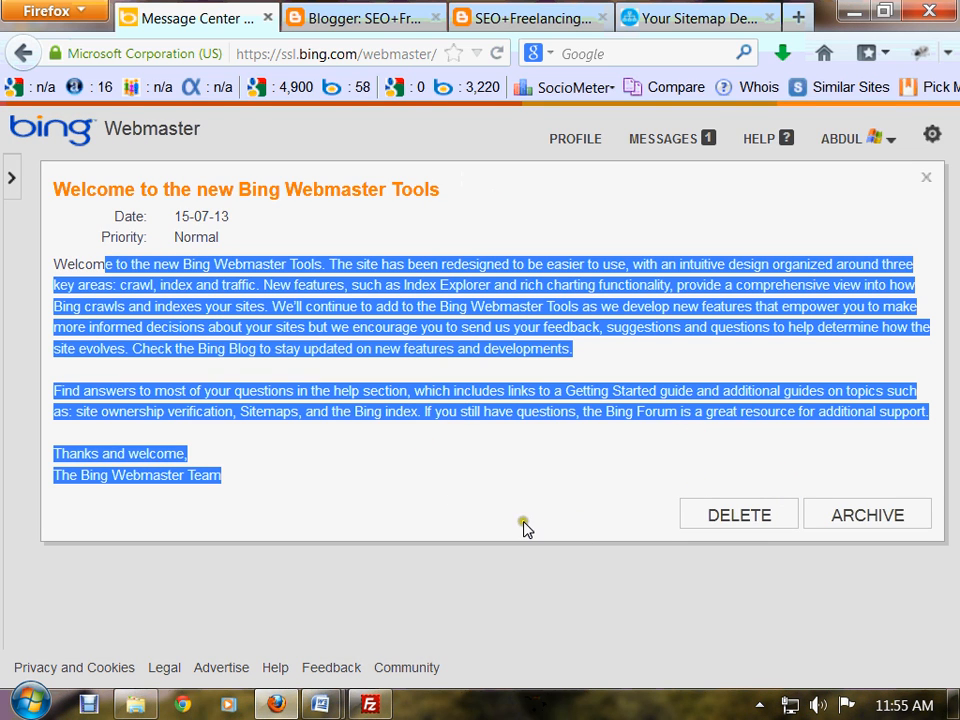
click(864, 527)
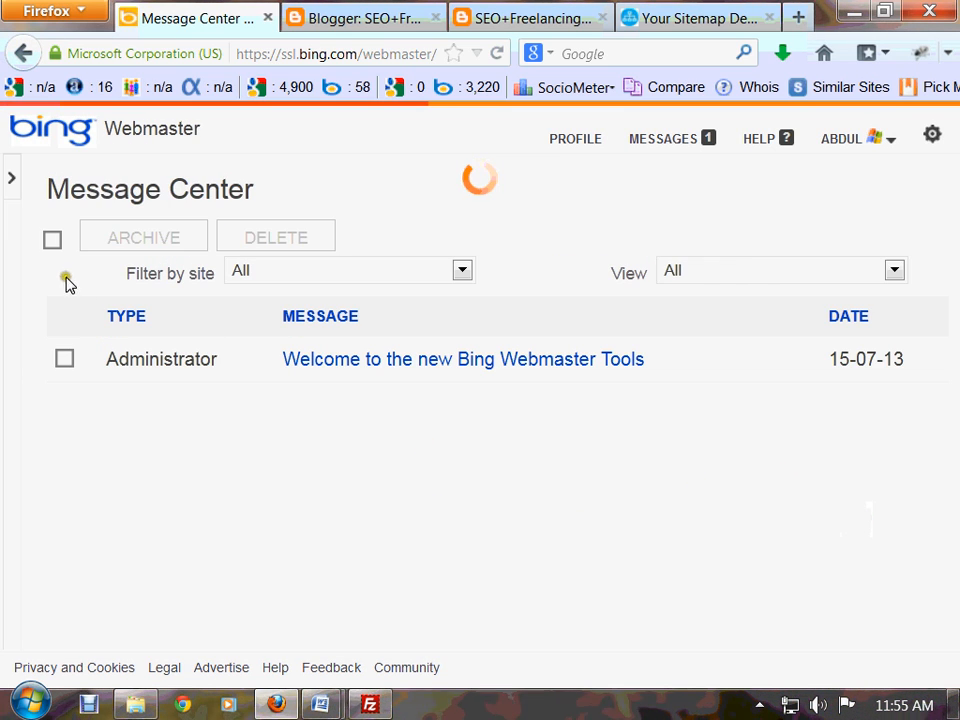
click(10, 185)
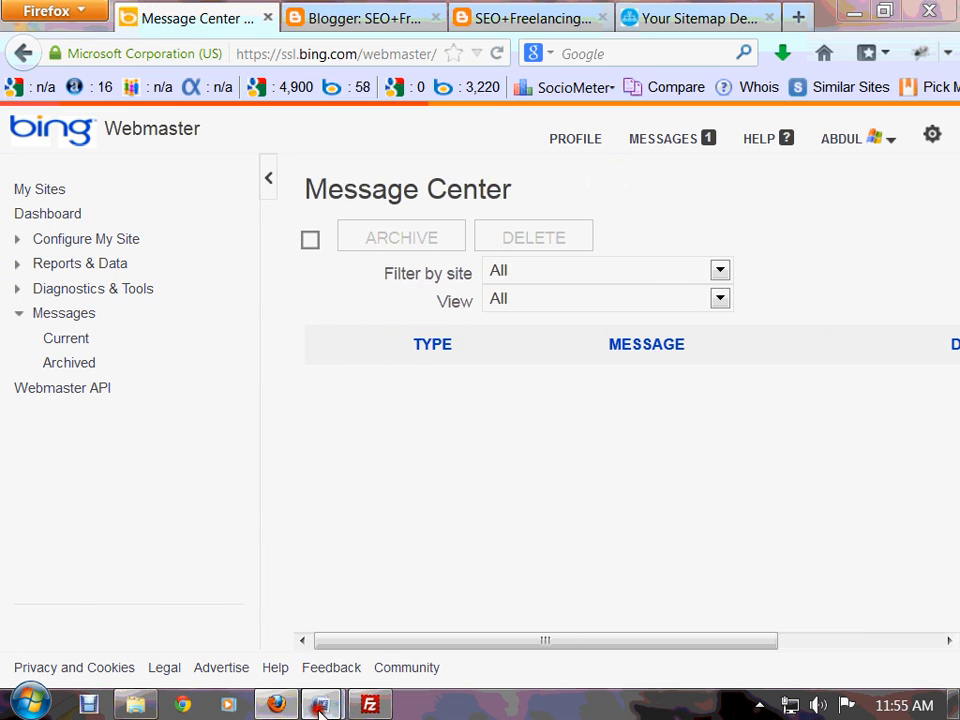
mouse_move(319, 708)
click(439, 647)
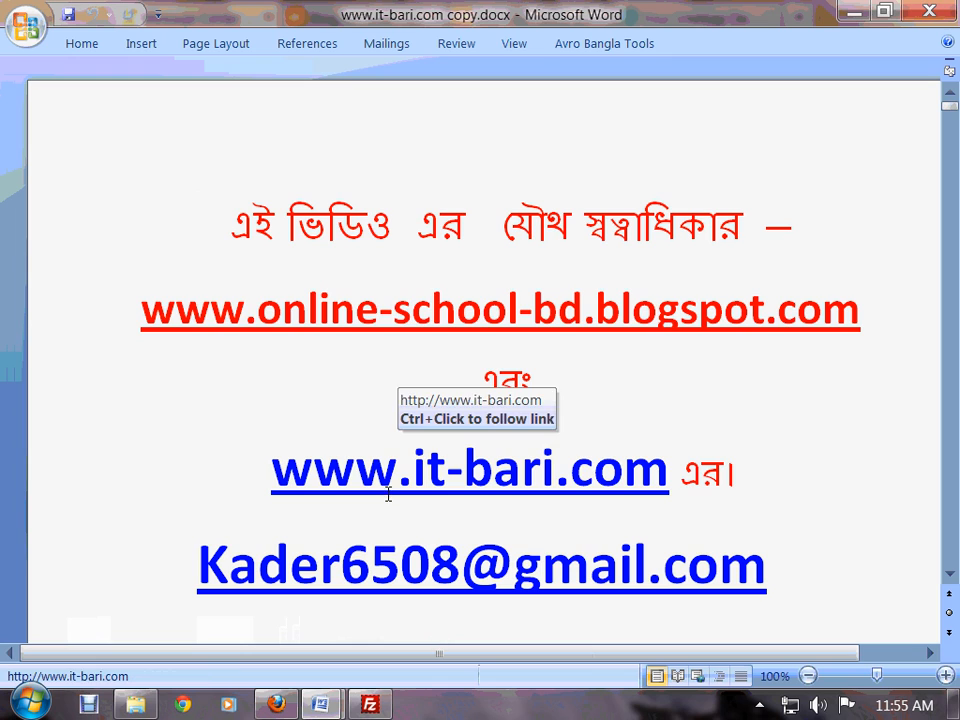
drag(791, 574, 186, 568)
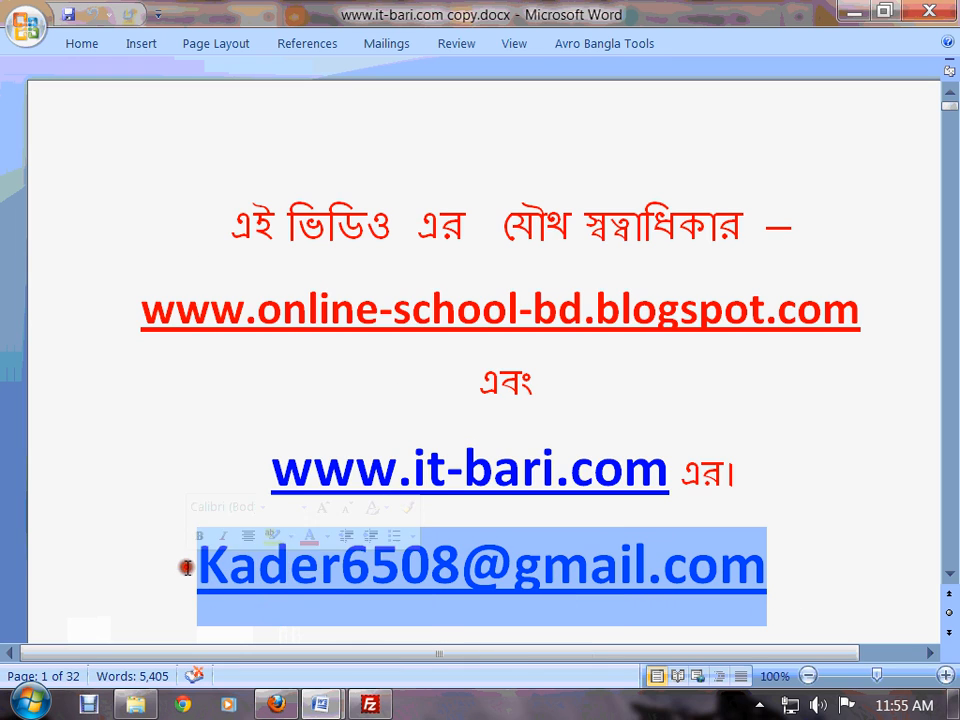
drag(688, 481, 274, 480)
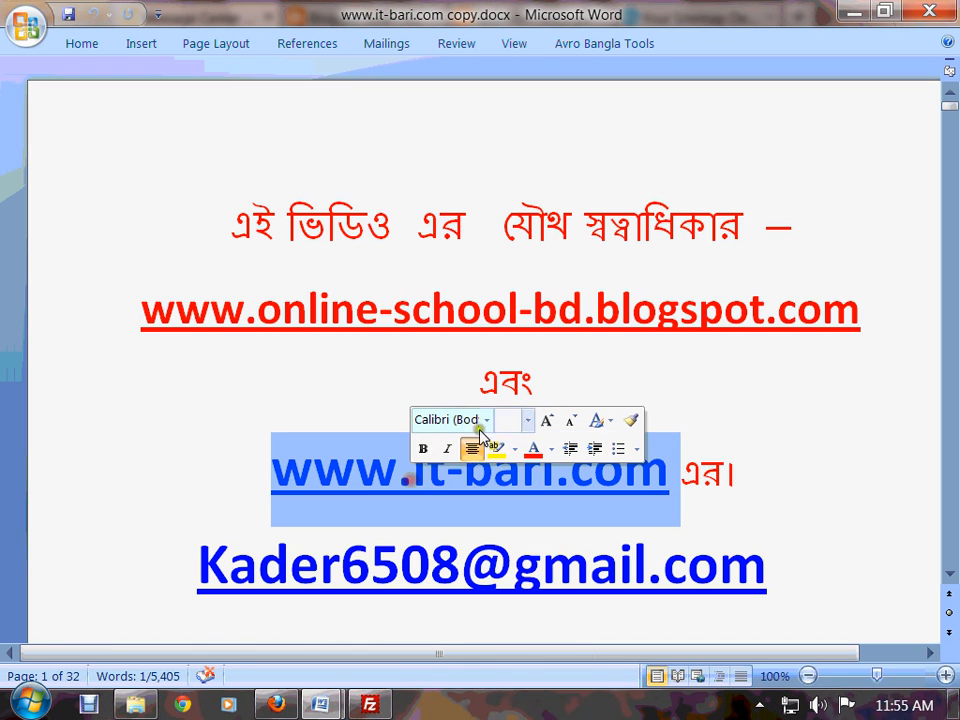
click(797, 482)
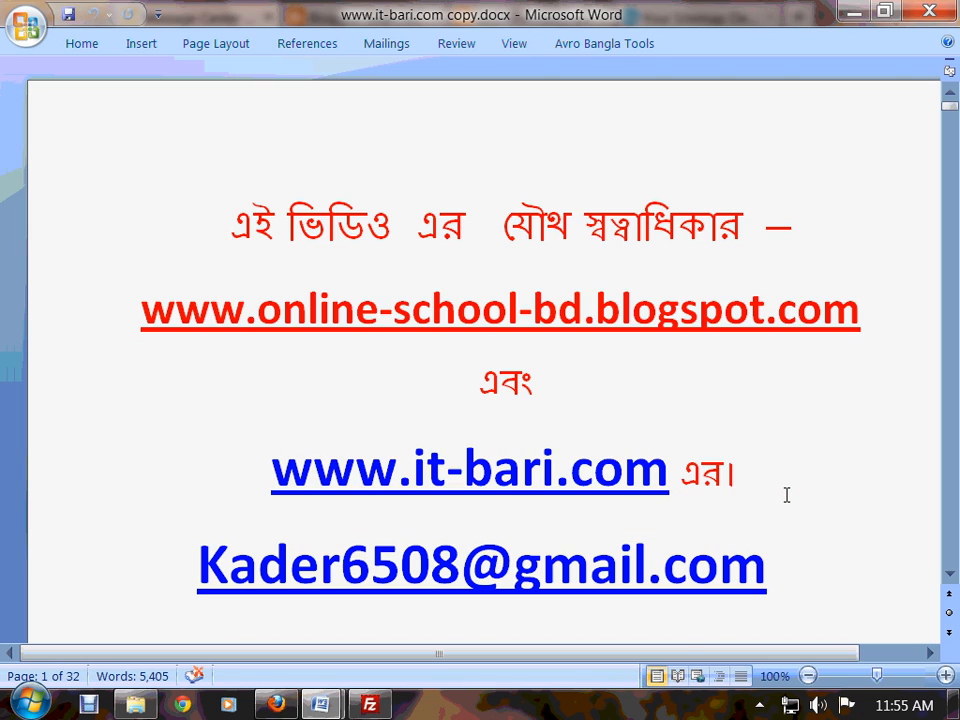
click(785, 494)
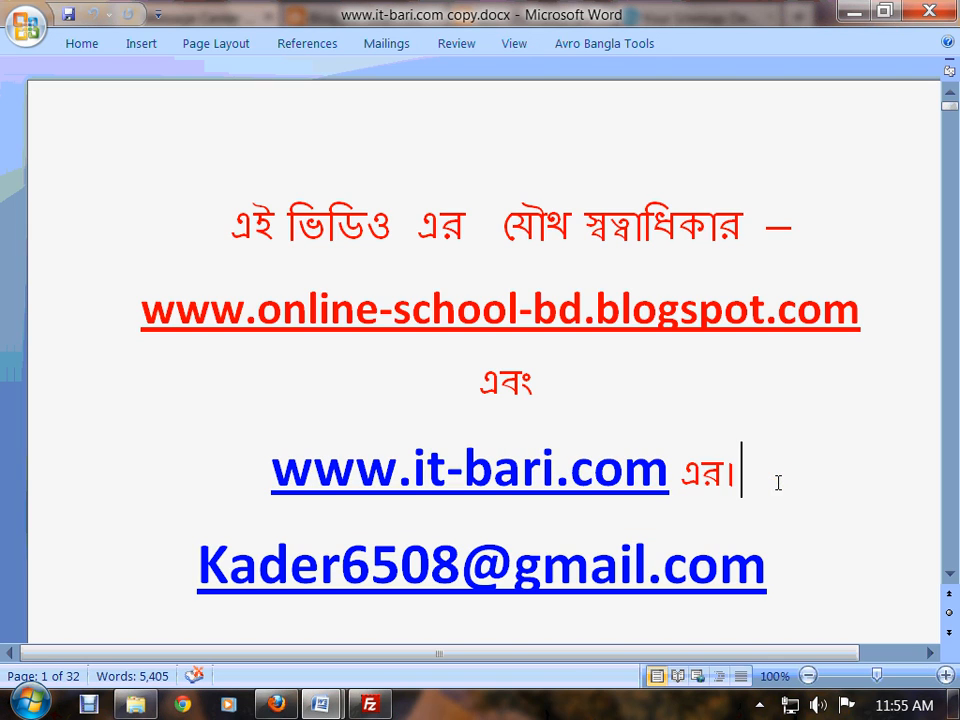